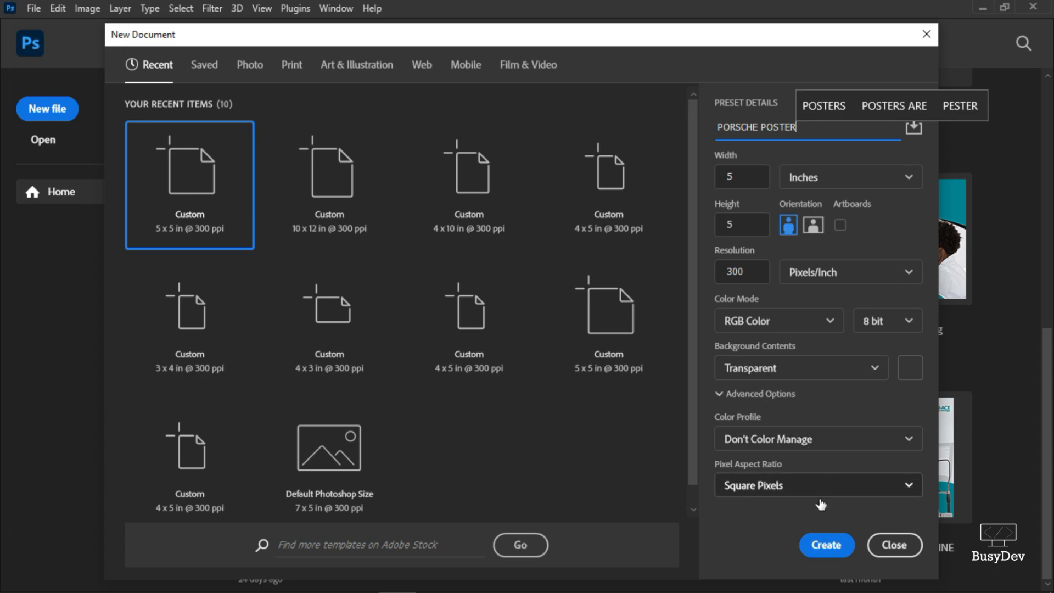
Step: Create the 5 × 5 inch, 300 ppi PORSCHE POSTER document and put its layer in a group named BG
left_click(829, 545)
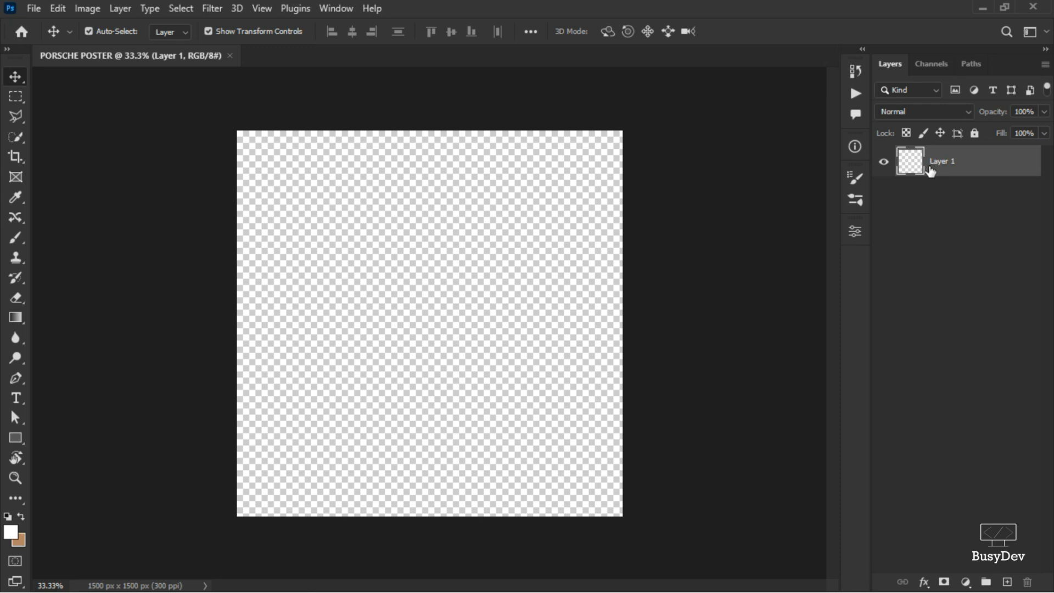
key("ctrl+g")
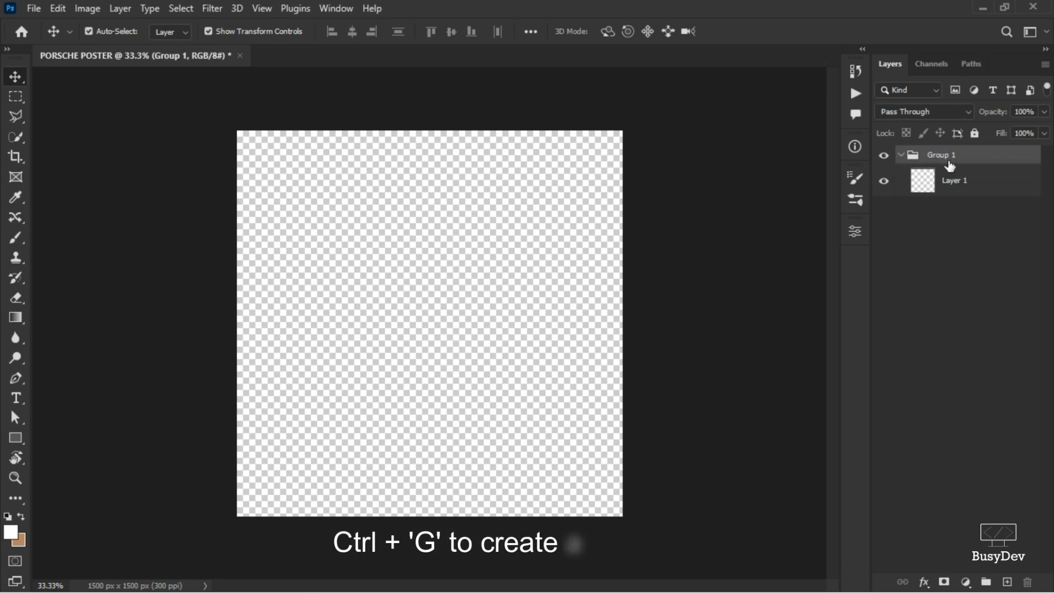
double_click(943, 159)
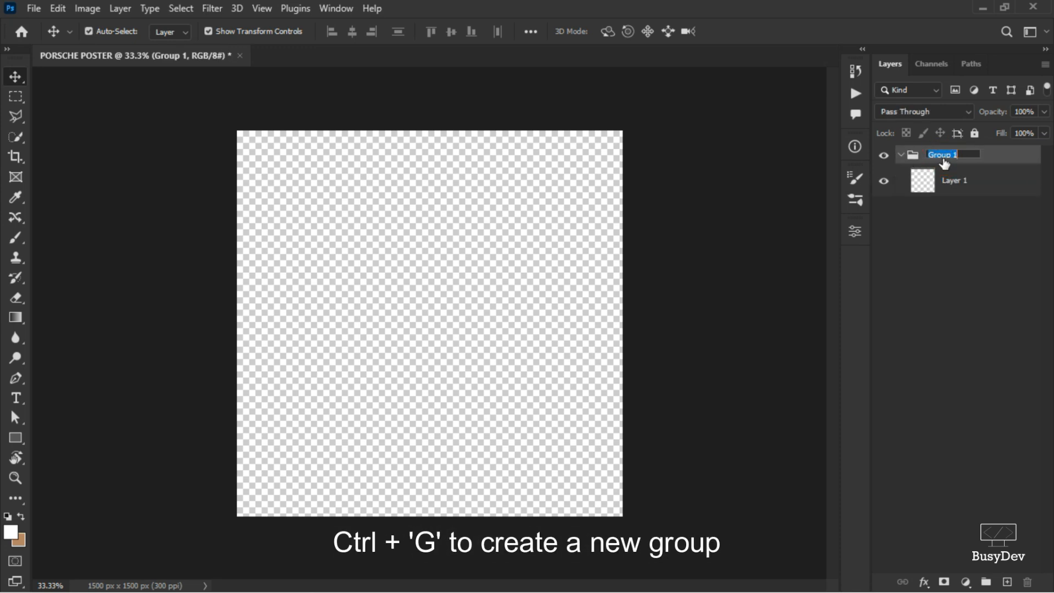
type("BG")
key("Return")
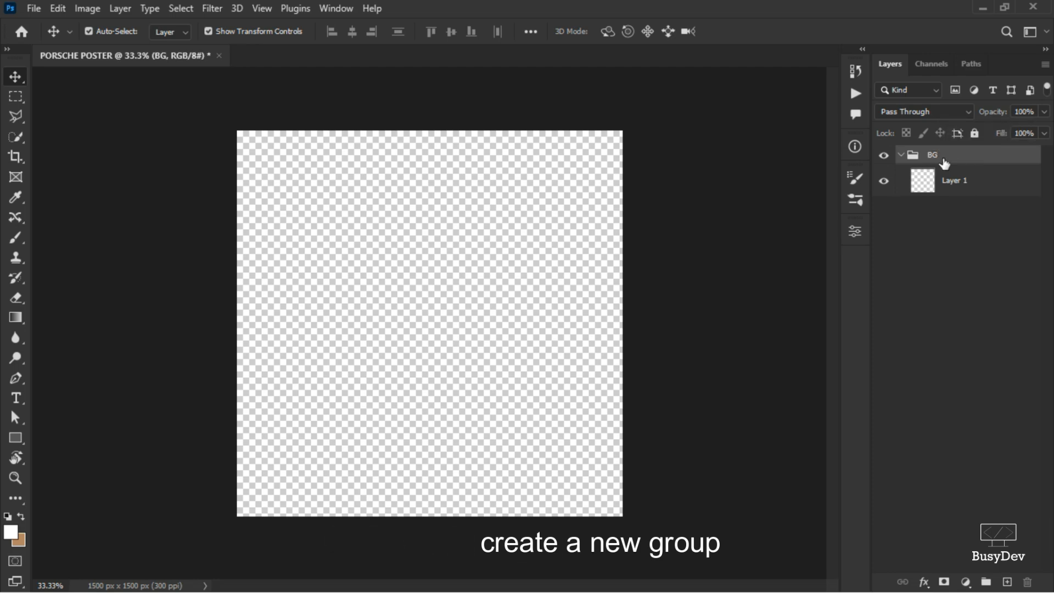
Step: Place the Desert-Sand-PNG-HD image from the PORSCHE POSTER folder and align it with the canvas's lower edge
key("alt+Tab")
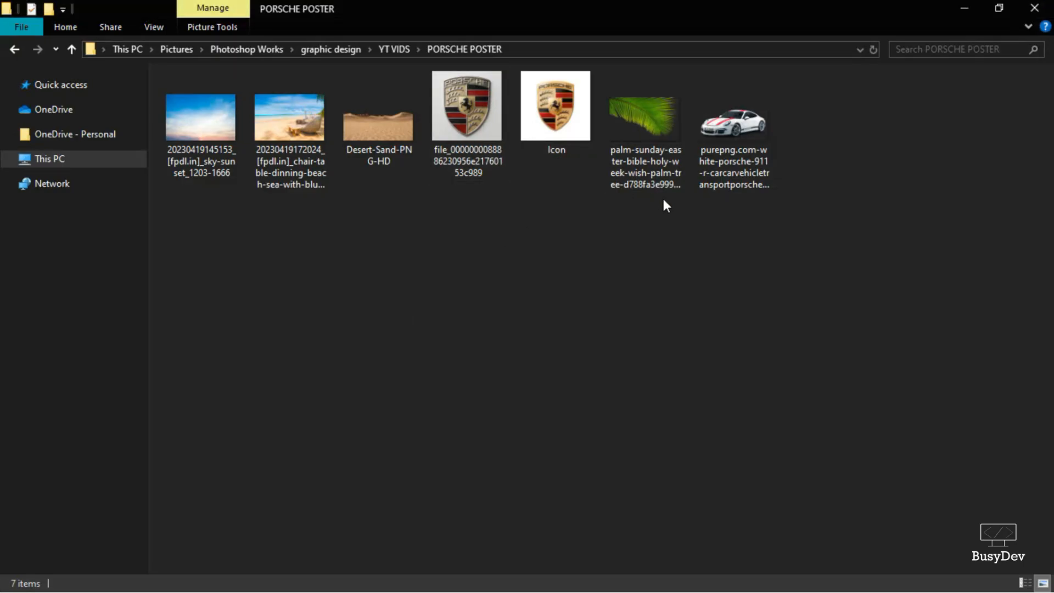
key("alt+Tab")
key("alt+Tab")
left_click_drag(414, 119, 394, 419)
key("alt+Tab")
left_click_drag(465, 343, 476, 450)
left_click(764, 32)
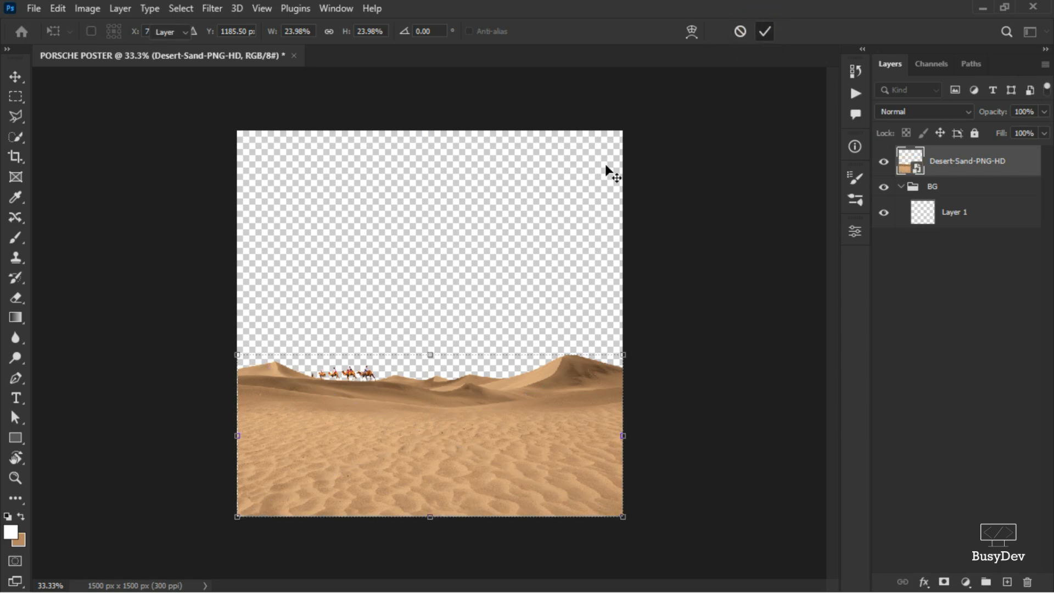
Step: Preview the beach photo with the chair and table in the poster folder and place it on the canvas
key("alt+Tab")
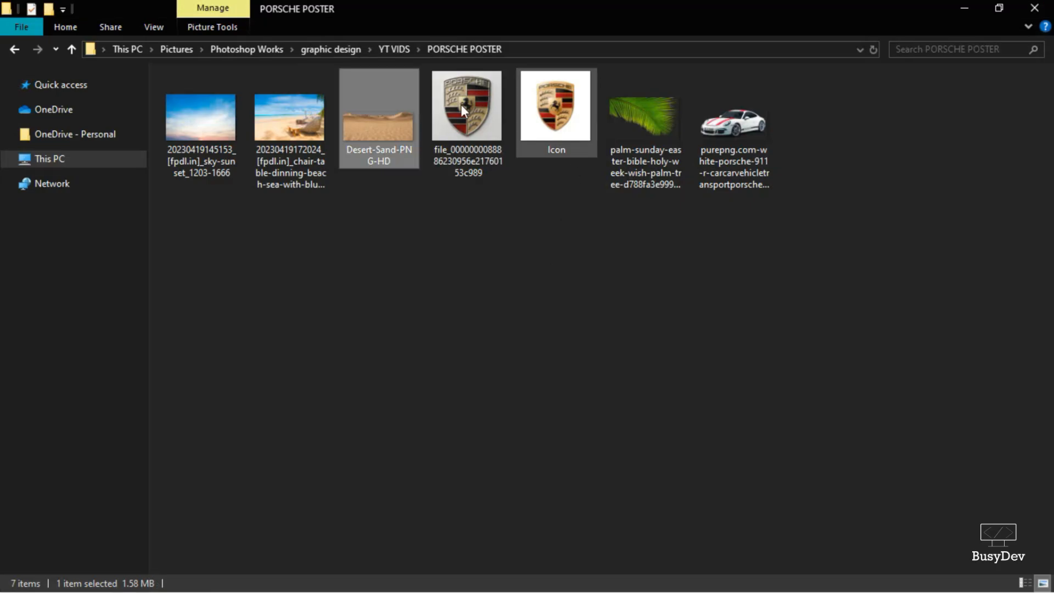
left_click(229, 113)
double_click(281, 119)
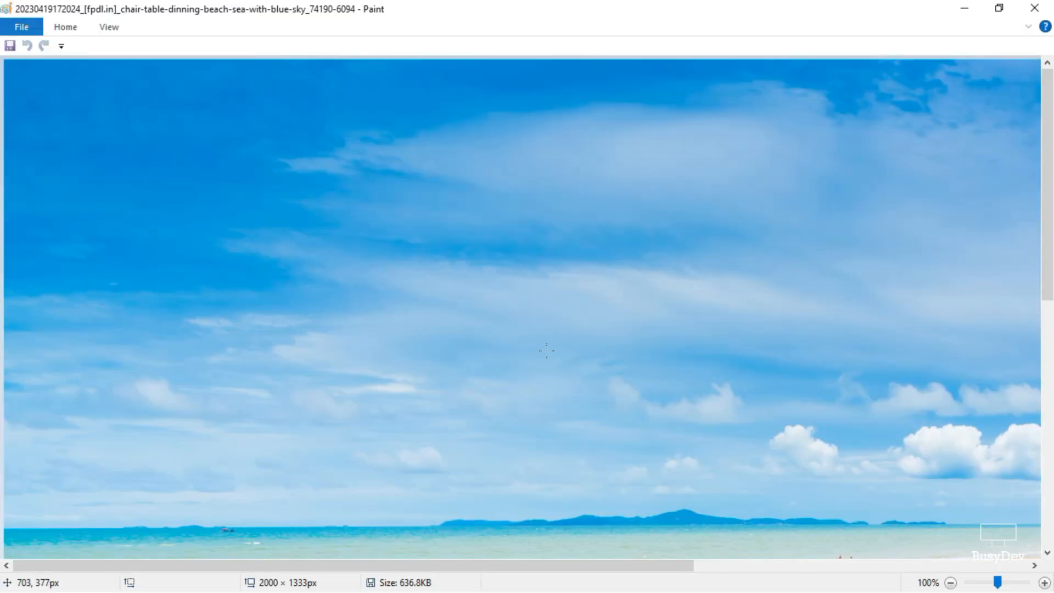
scroll(547, 350, "down", 2)
scroll(391, 270, "up", 1)
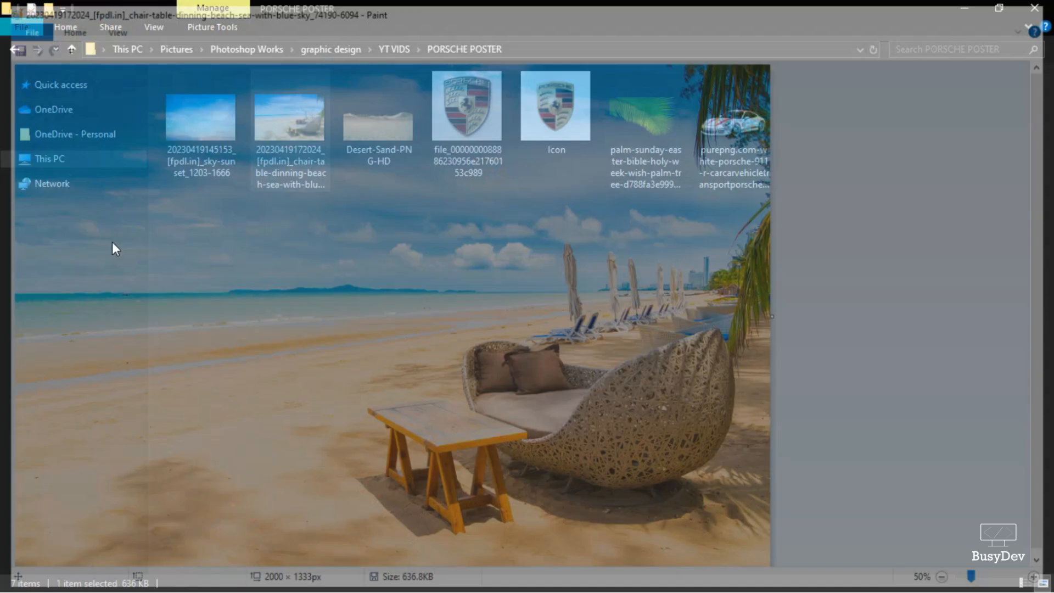
left_click_drag(289, 117, 301, 419)
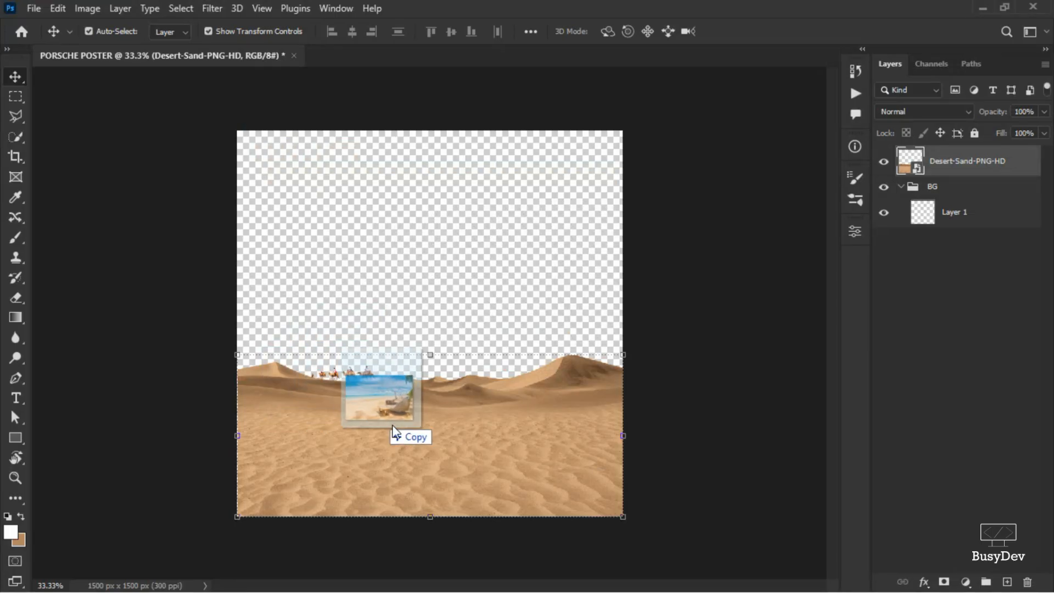
left_click_drag(393, 426, 398, 415)
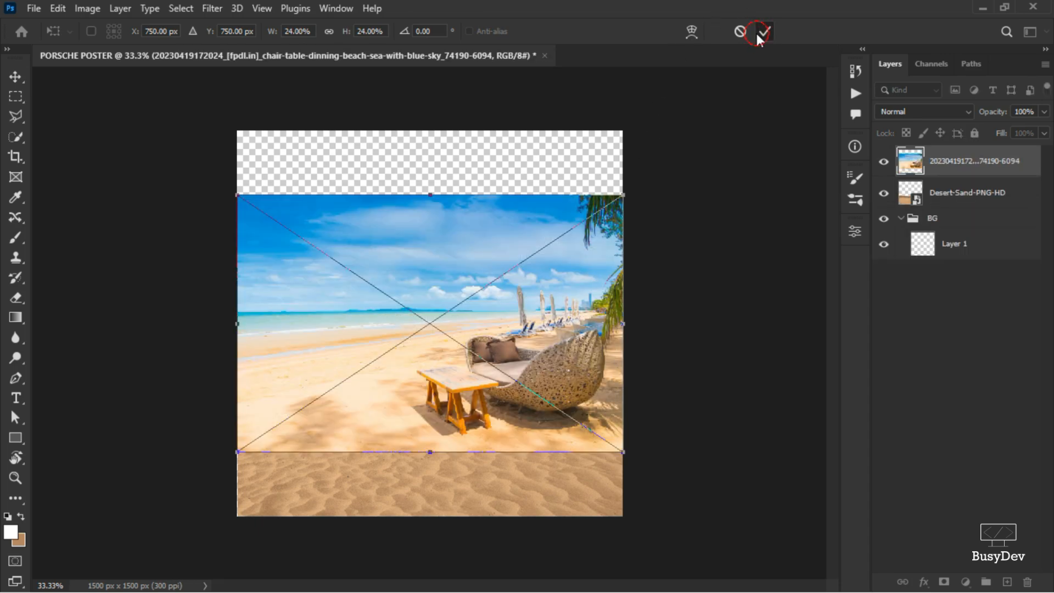
left_click(762, 32)
Step: Reorder the beach photo below the desert sand and move both layers into the BG group
left_click_drag(954, 161, 955, 211)
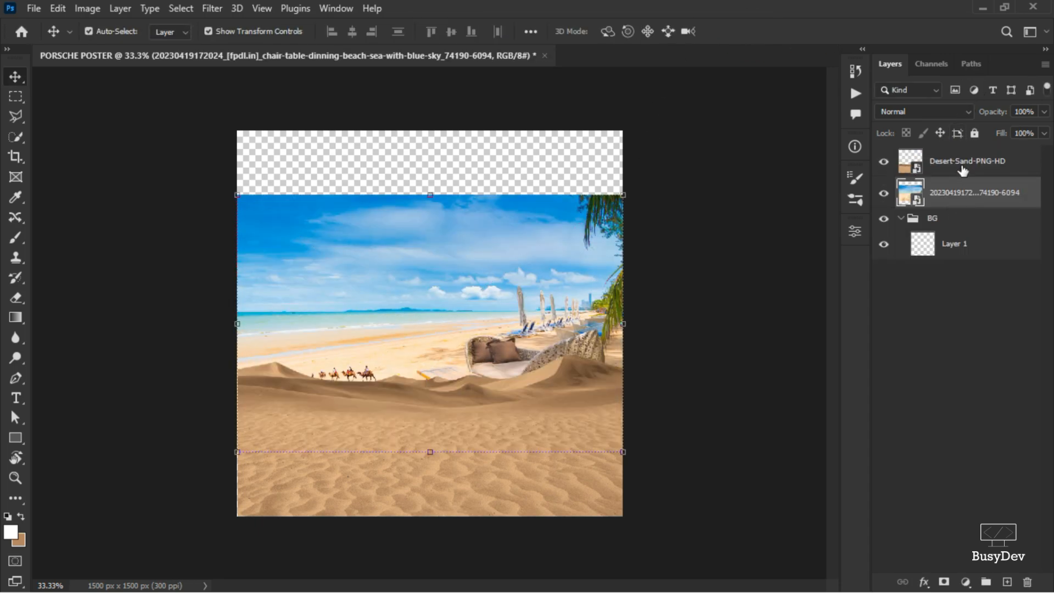
left_click(963, 165, "ctrl")
left_click_drag(964, 164, 970, 251)
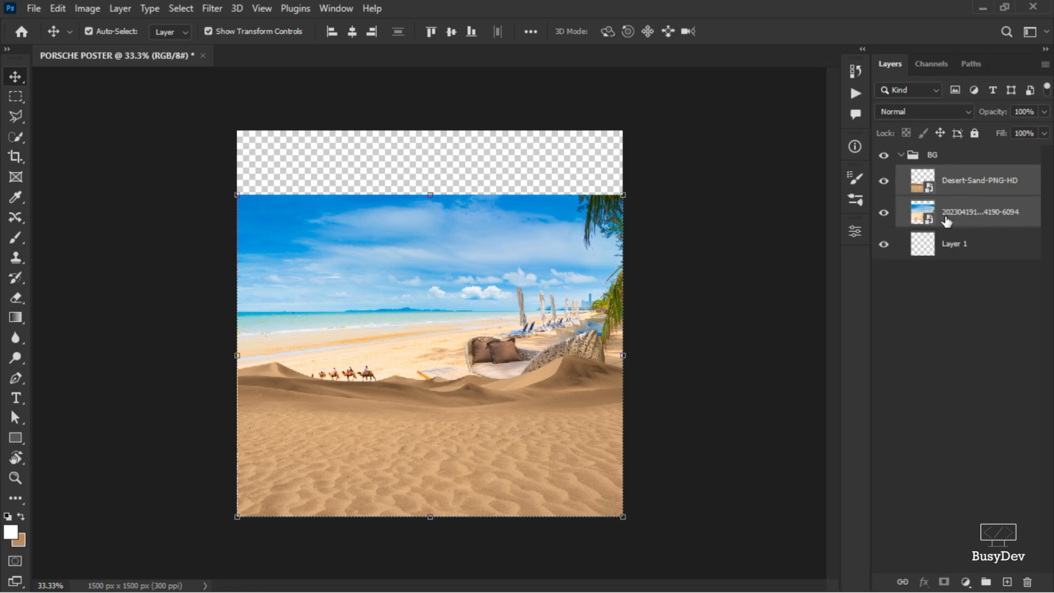
Step: Delete the empty Layer 1 and shift the beach photo down to about Y 872 px
left_click(961, 246)
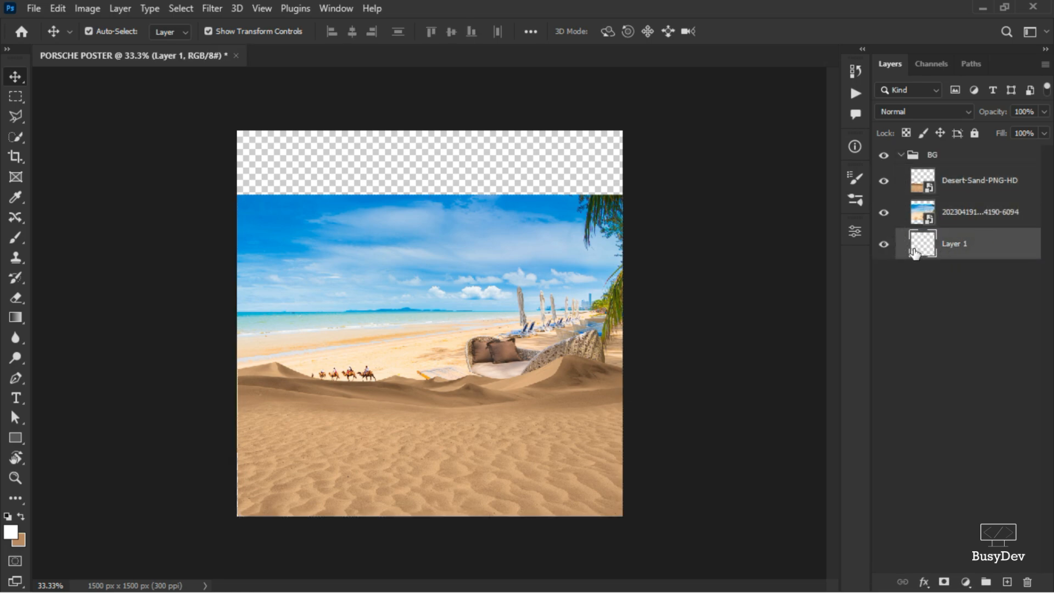
key("Delete")
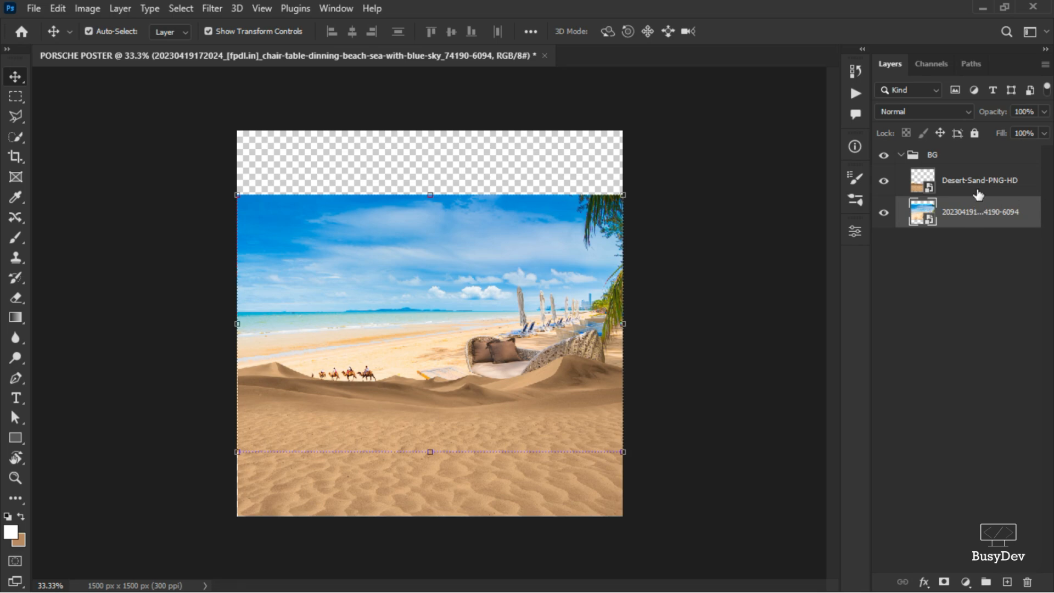
left_click_drag(541, 282, 534, 305)
Step: Place the sky-sunset image from the poster folder and make it the lowest layer inside the BG group
key("alt+Tab")
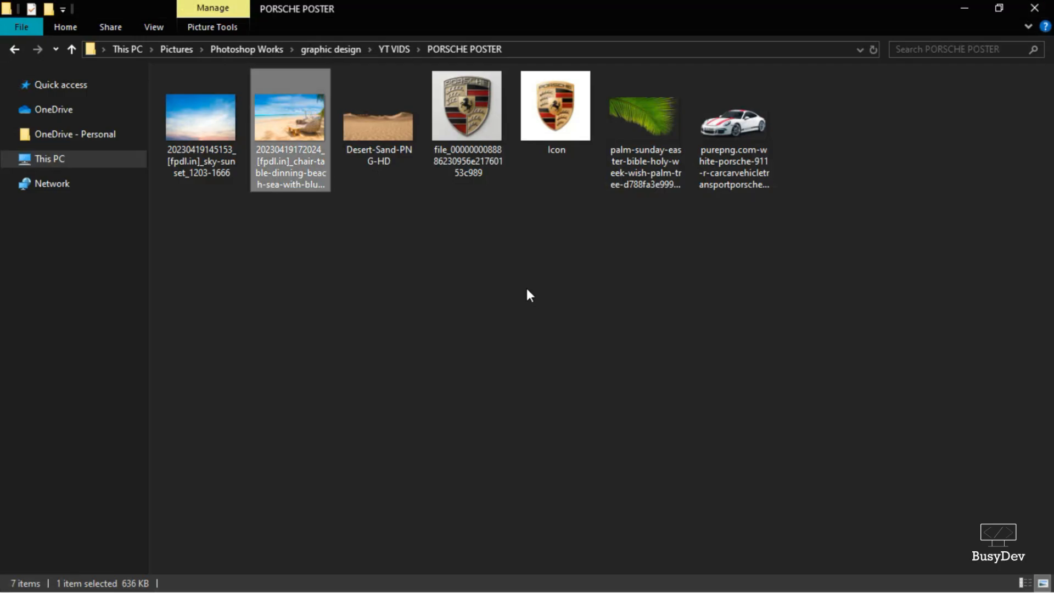
left_click_drag(216, 113, 379, 326)
key("alt+Tab")
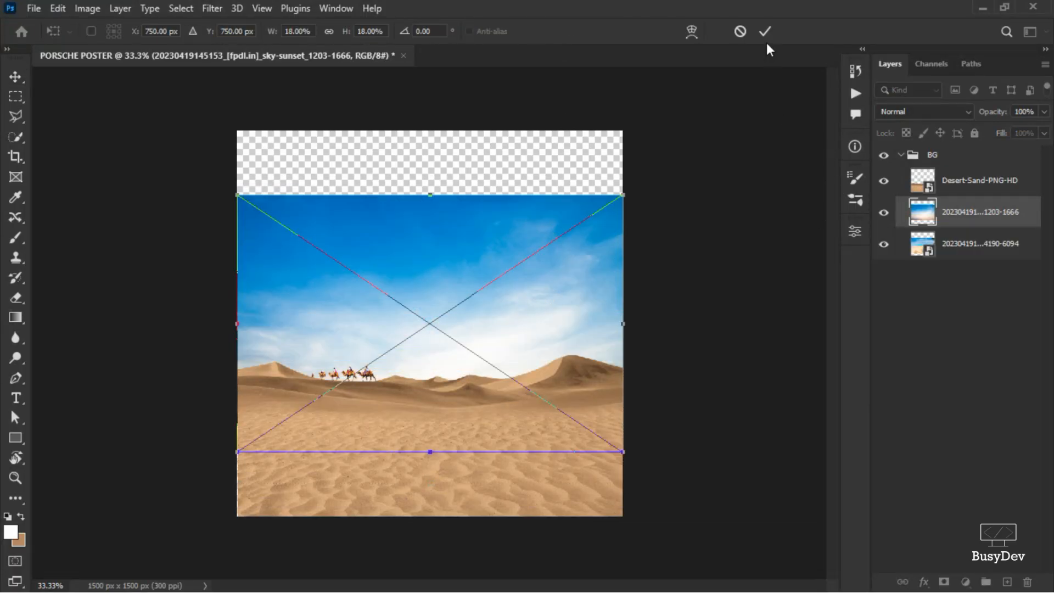
left_click_drag(996, 215, 891, 279)
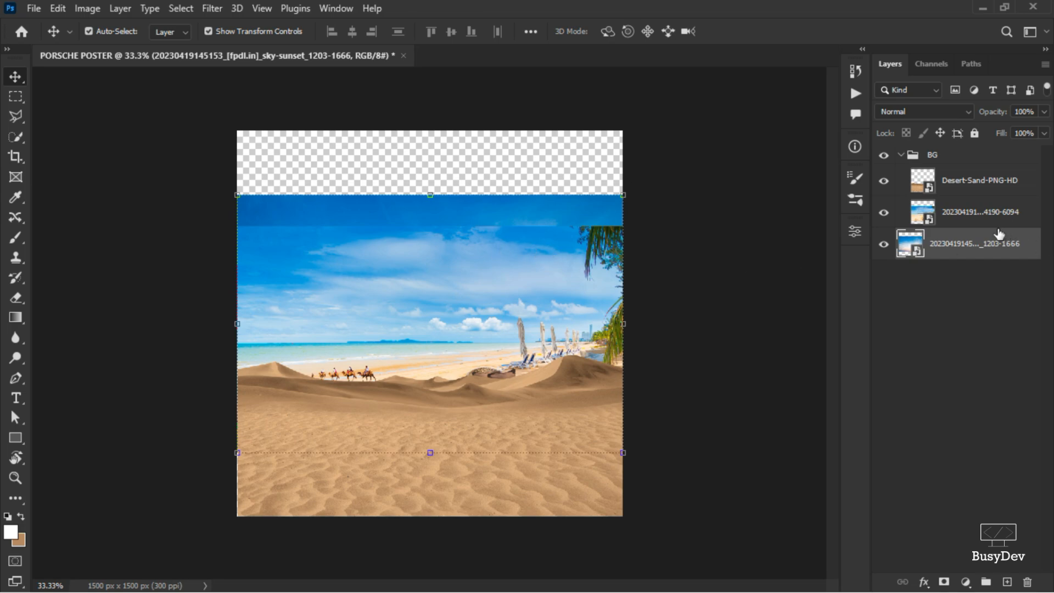
left_click_drag(999, 233, 953, 227)
Step: Transform the sky-sunset layer, moving it up to Y 500.50 px against the canvas's upper edge
key("ctrl")
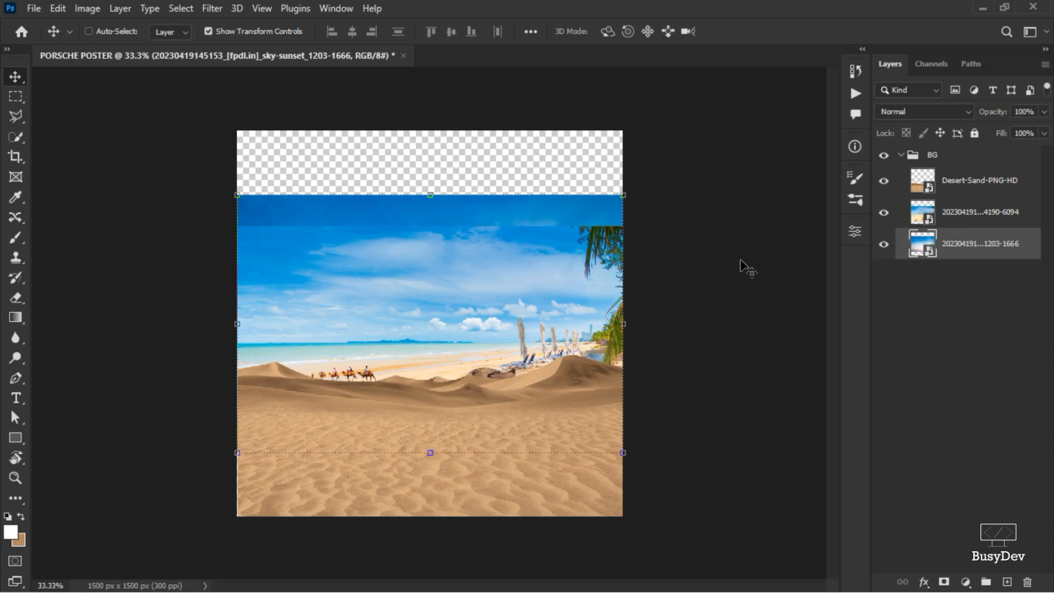
key("ctrl+t")
left_click_drag(562, 252, 563, 200)
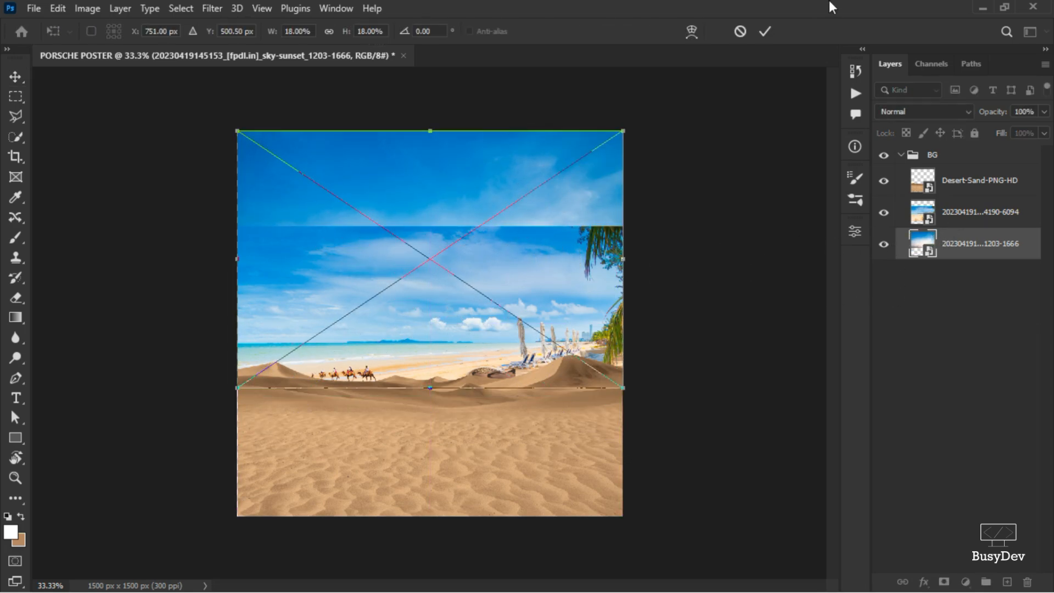
left_click(765, 33)
Step: Scale the beach photo to about 40.38% and lower it to about Y 1084.50 px behind the dunes
left_click(941, 221)
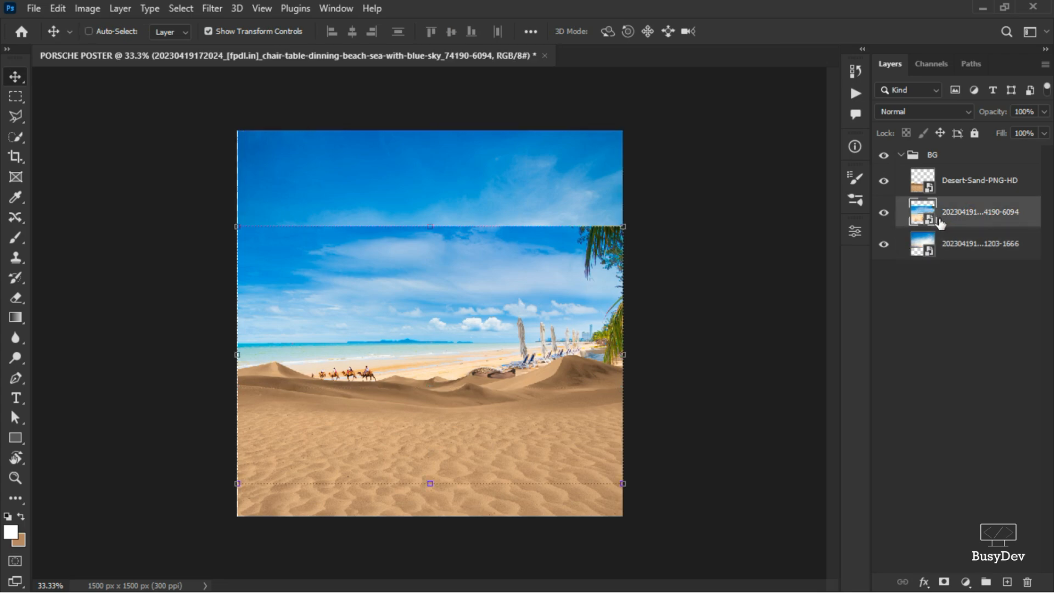
key("ctrl+t")
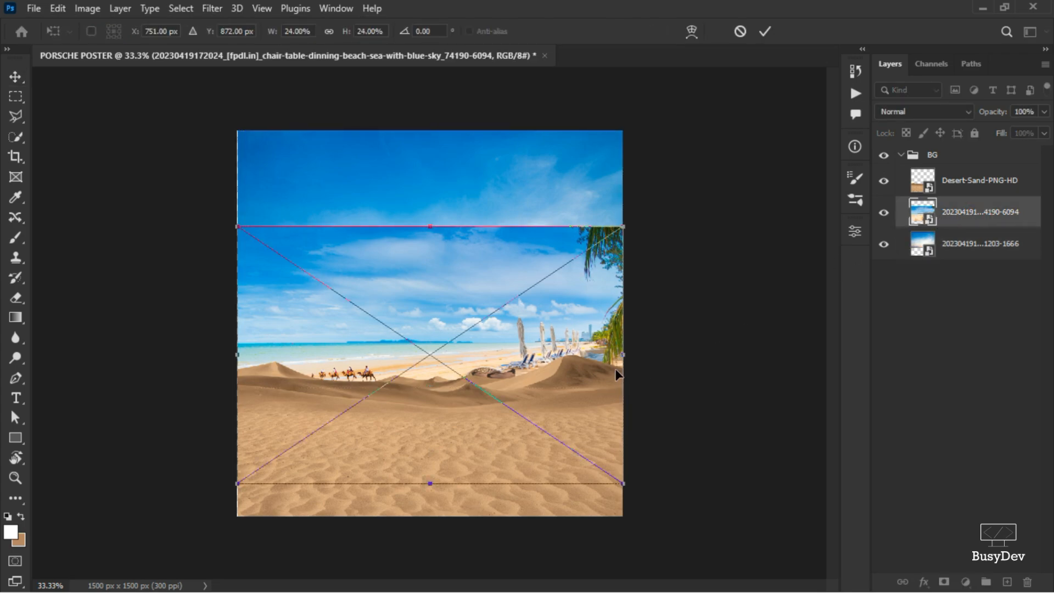
scroll(599, 302, "down", 3)
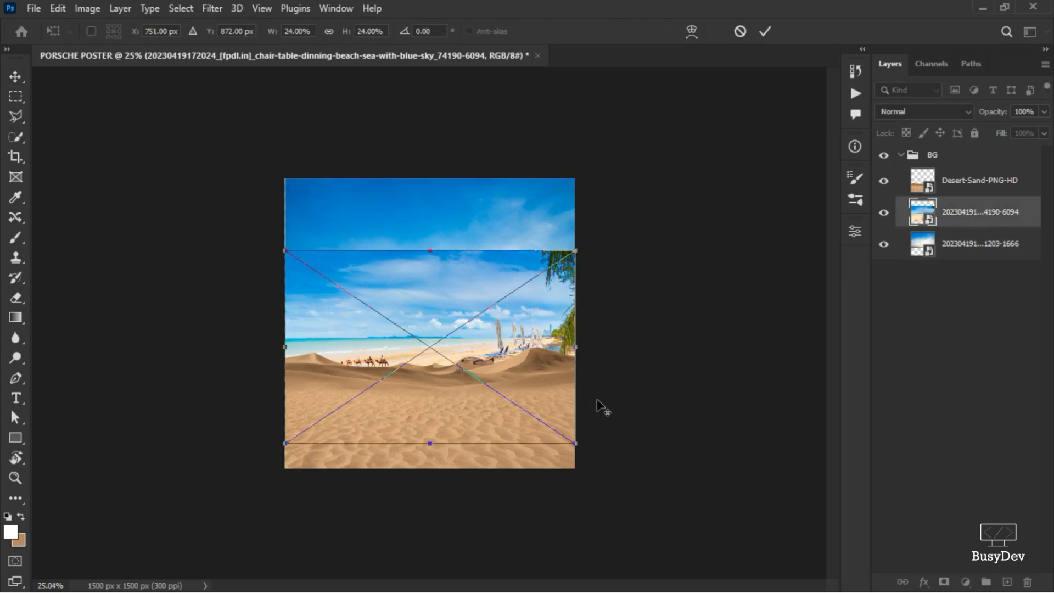
left_click_drag(561, 257, 543, 281)
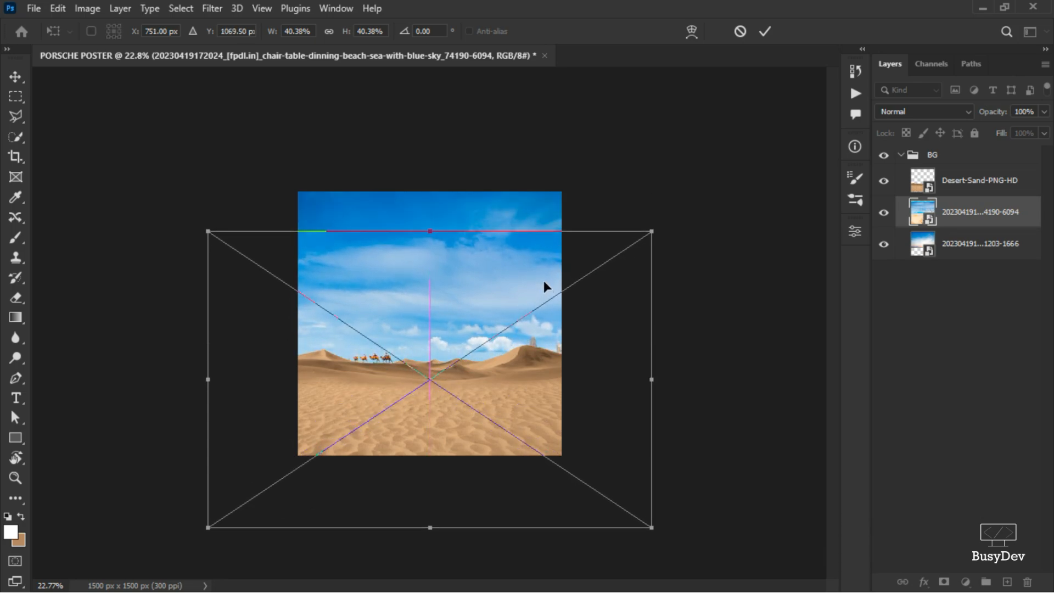
scroll(543, 281, "up", 5)
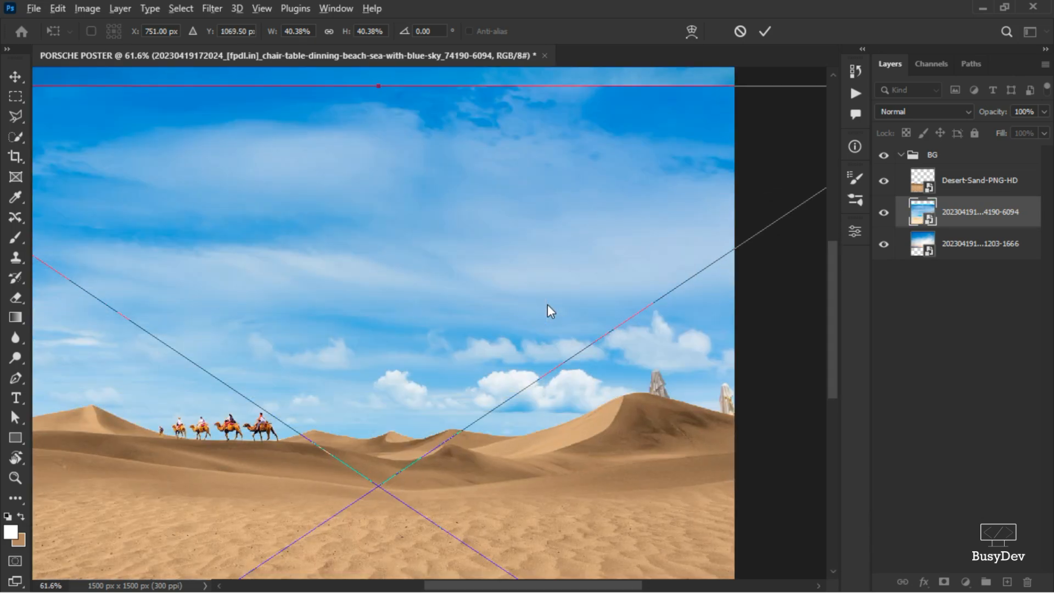
left_click_drag(703, 356, 705, 359)
scroll(625, 380, "down", 1)
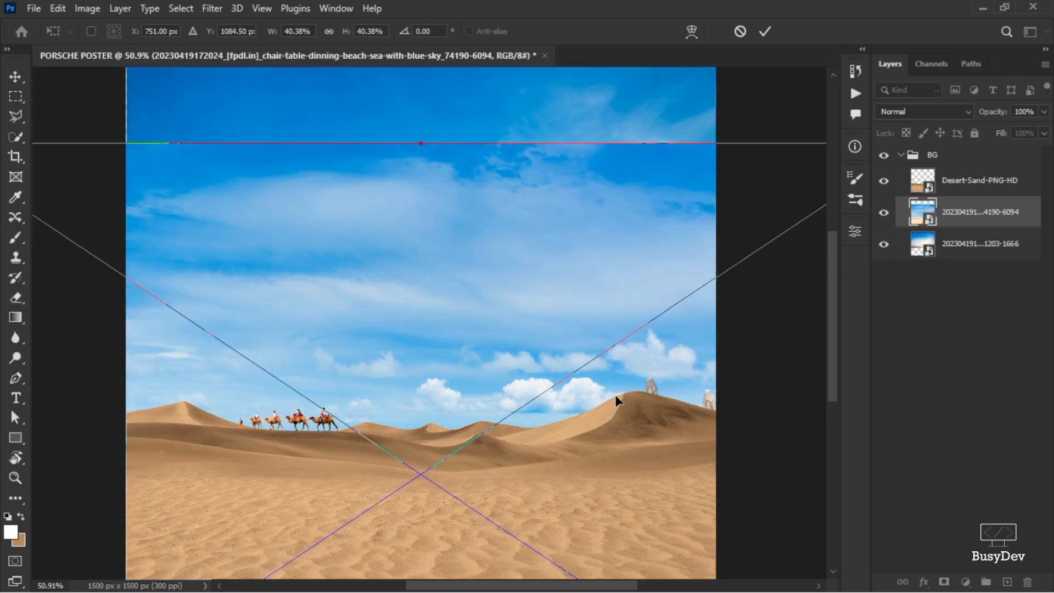
scroll(602, 380, "up", 2)
scroll(595, 373, "down", 1)
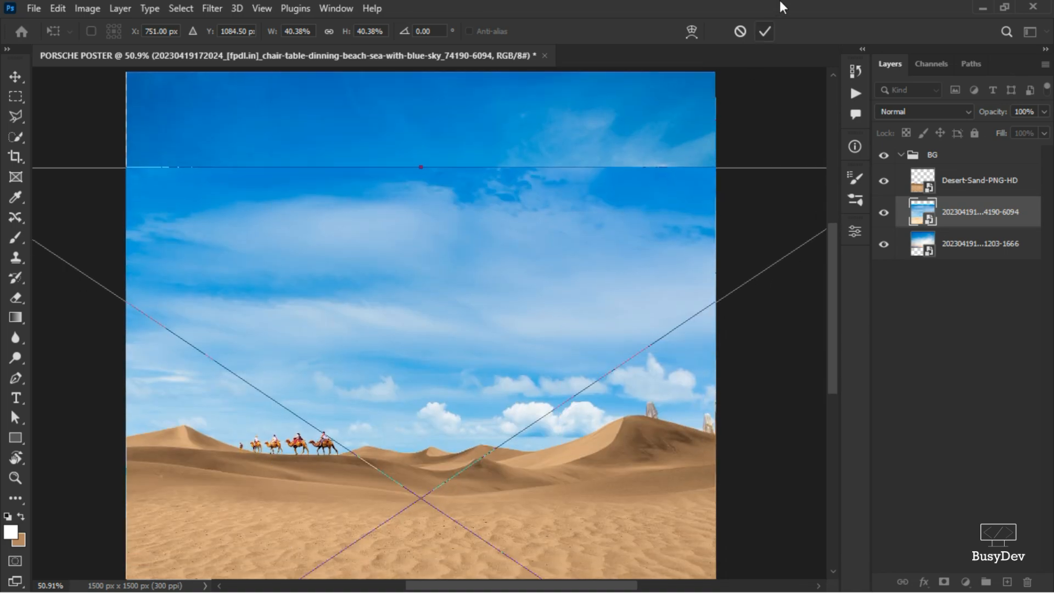
left_click(763, 30)
Step: Enlarge the sky-sunset image to about 18.09% from its upper-left corner to cover the gap along the canvas's left edge
scroll(354, 242, "up", 1)
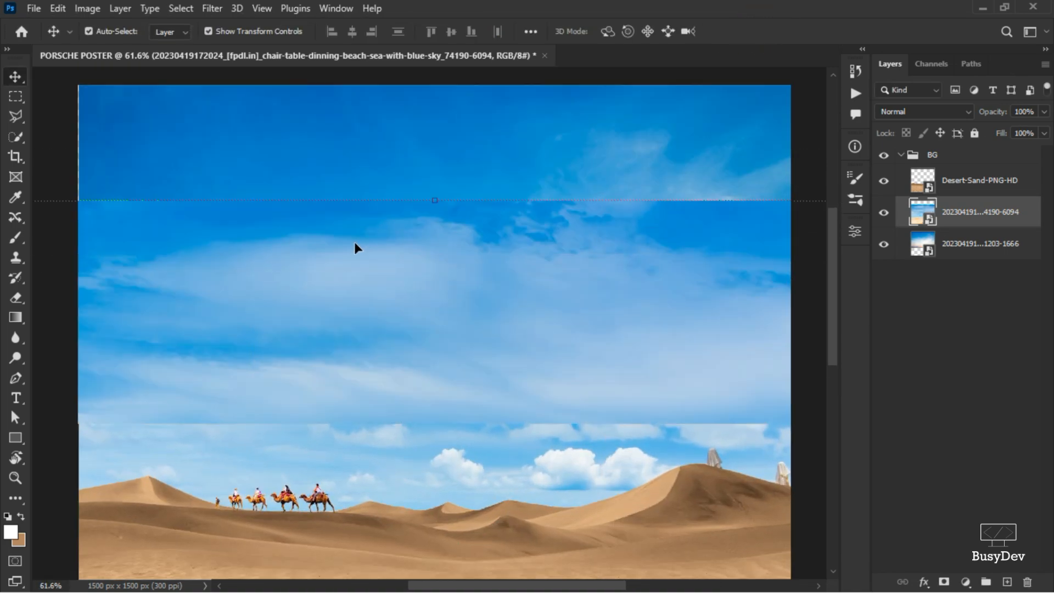
scroll(354, 242, "left", 3)
scroll(351, 239, "up", 1)
scroll(350, 238, "up", 2)
left_click(302, 218)
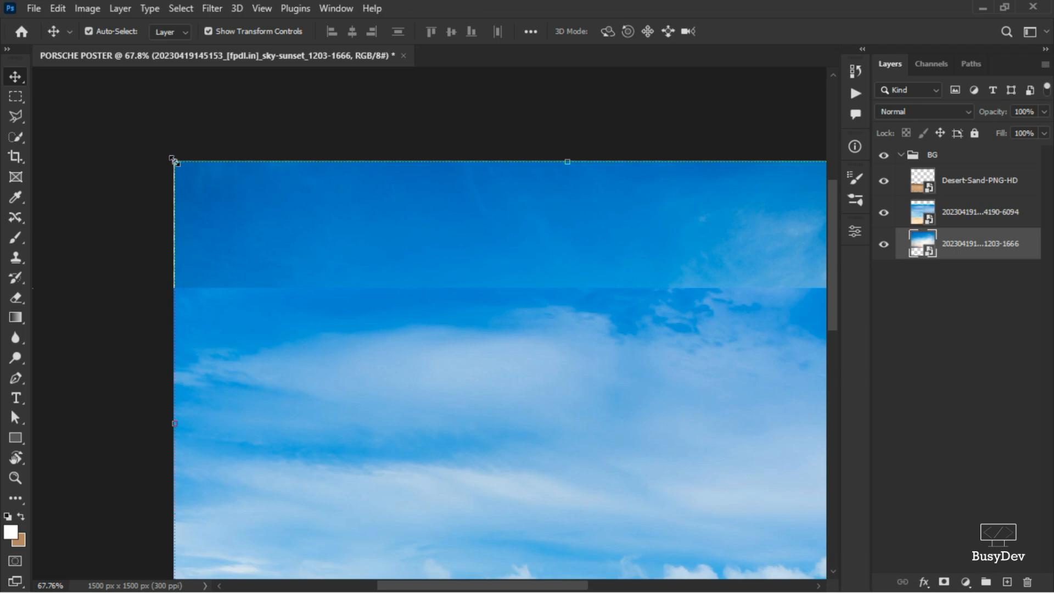
left_click_drag(173, 160, 170, 158)
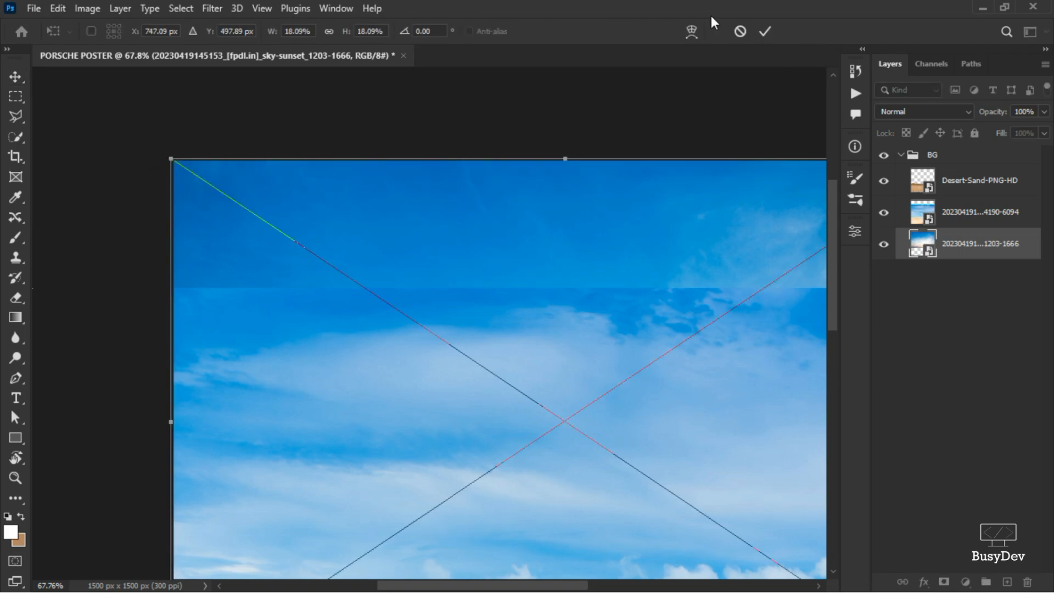
left_click(766, 31)
Step: Add a layer mask to the beach photo layer and activate the Brush tool
scroll(592, 229, "right", 5)
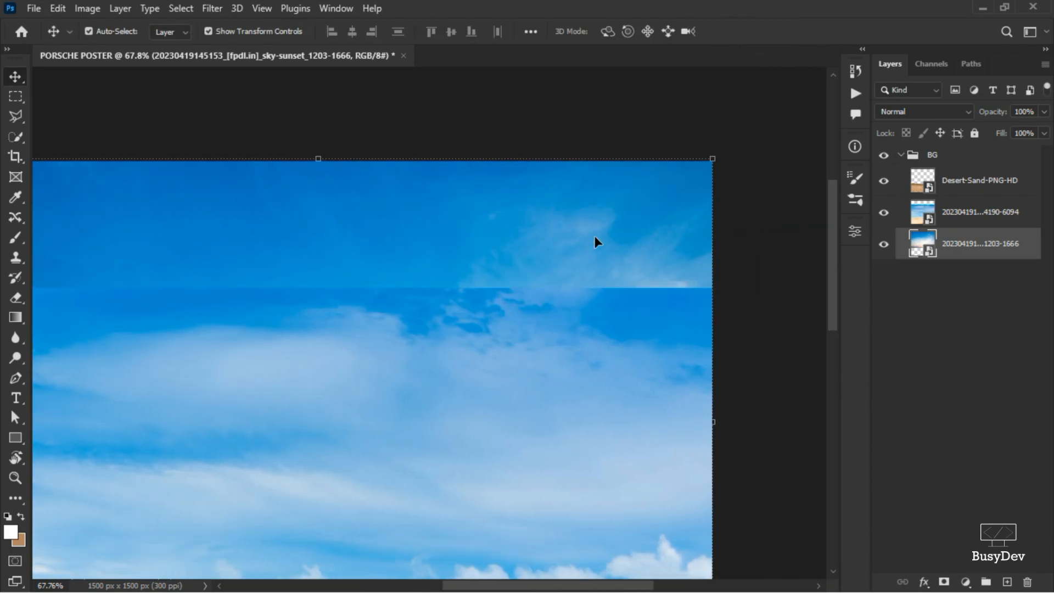
scroll(590, 234, "left", 3)
scroll(595, 234, "down", 3)
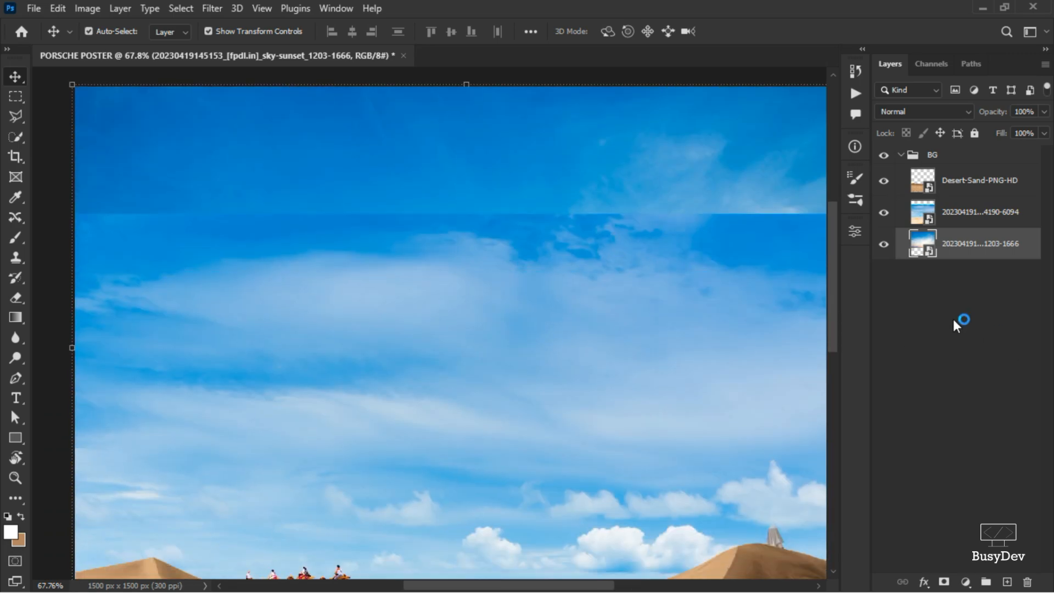
left_click(764, 277, "ctrl")
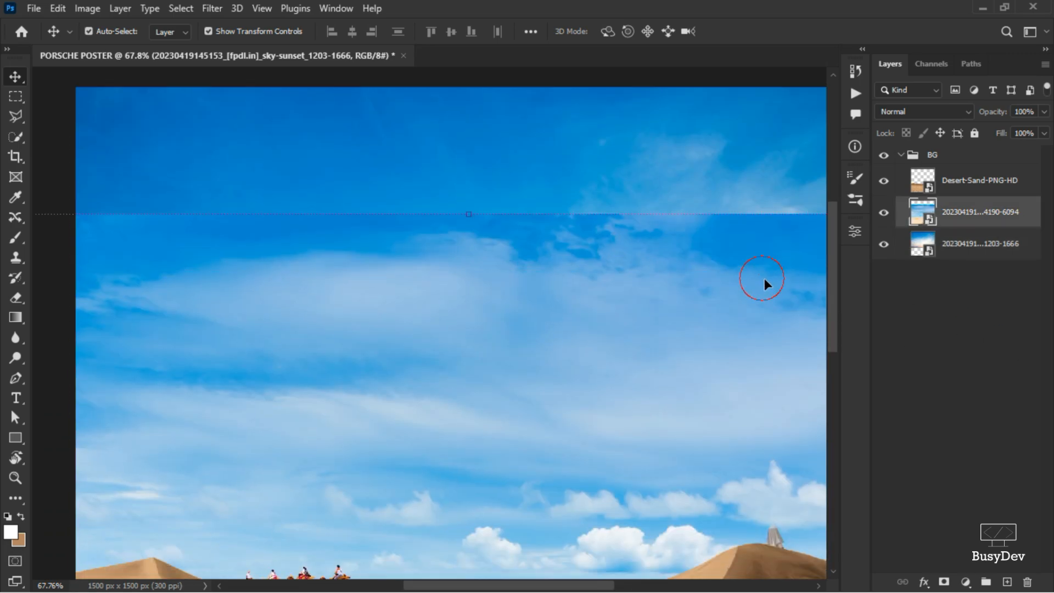
left_click(943, 582)
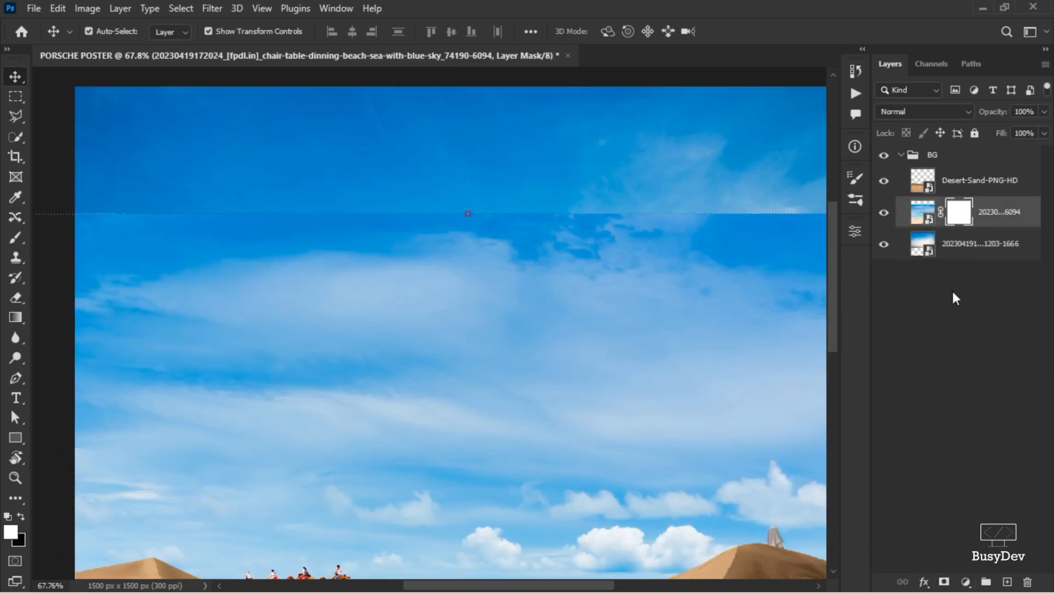
key("b")
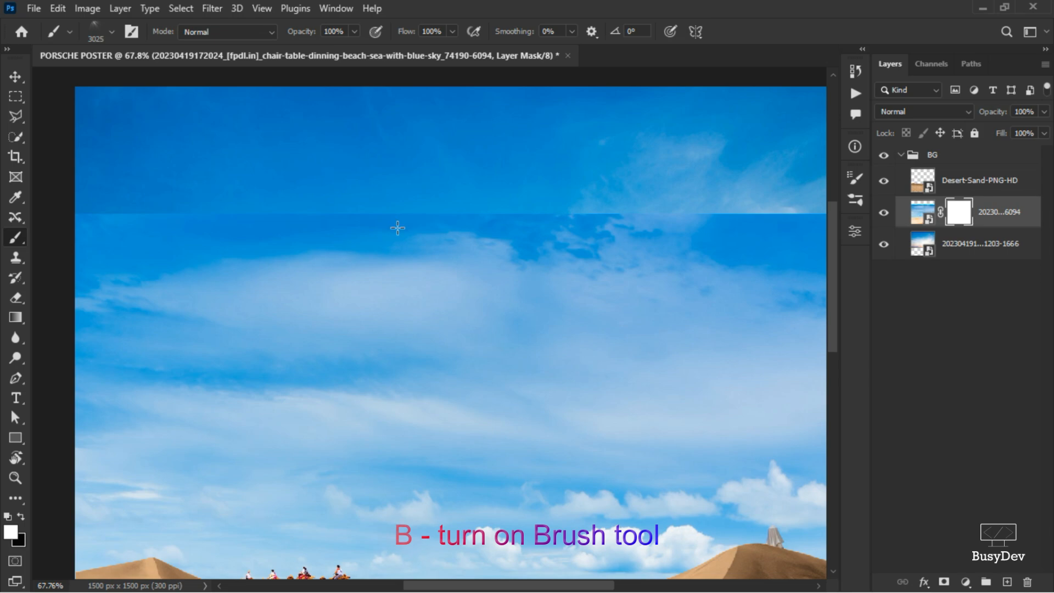
Step: Search the brush presets for "soft", choose Soft Round and reduce the brush size to about 47 px
scroll(396, 229, "down", 5)
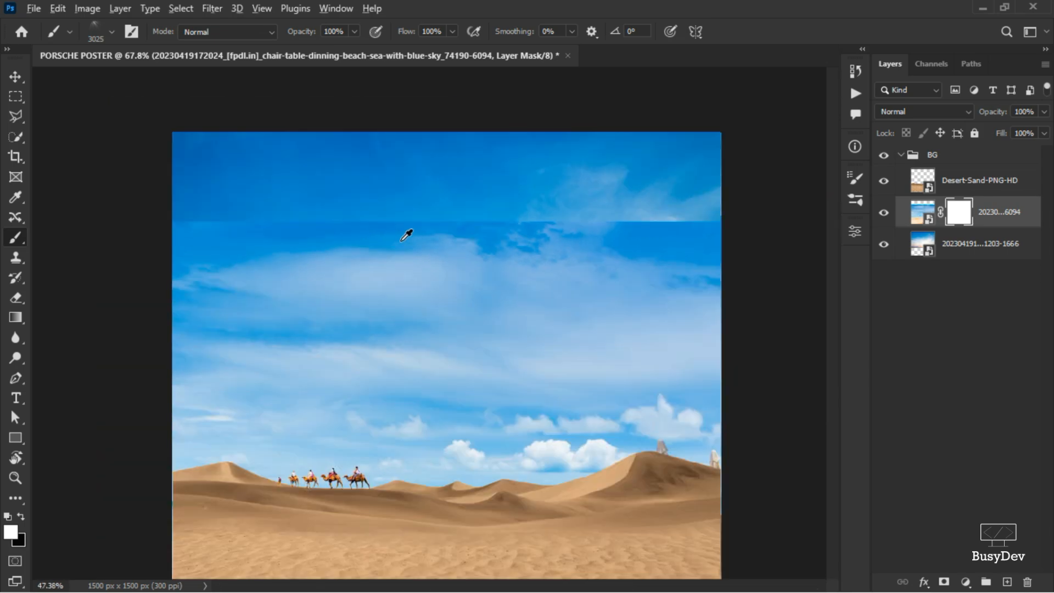
mouse_move(286, 87)
left_mouse_down()
mouse_move(354, 143)
mouse_move(385, 219)
mouse_move(343, 74)
left_mouse_up()
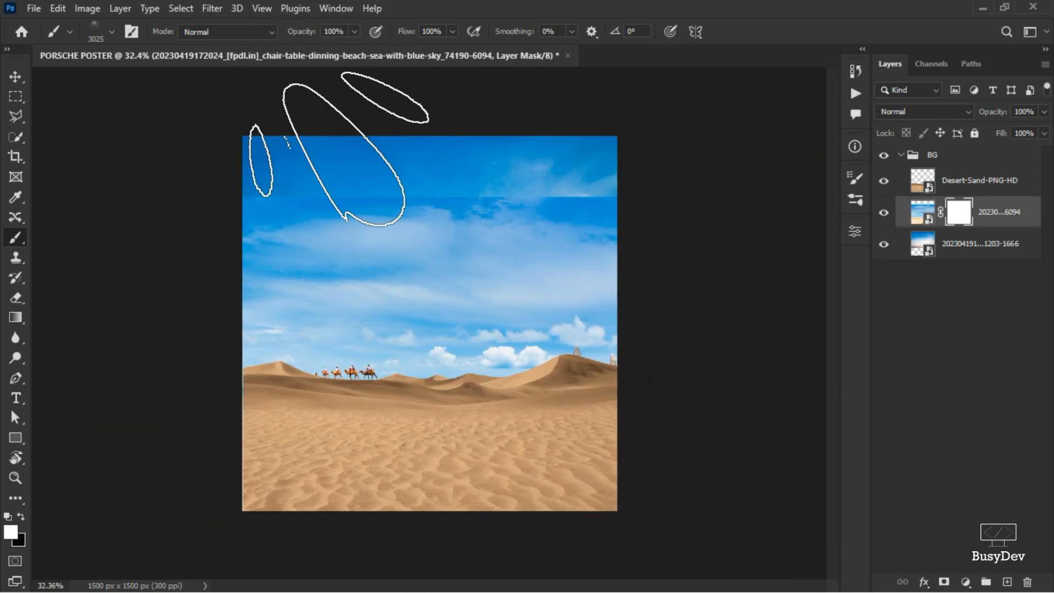
right_click(518, 447)
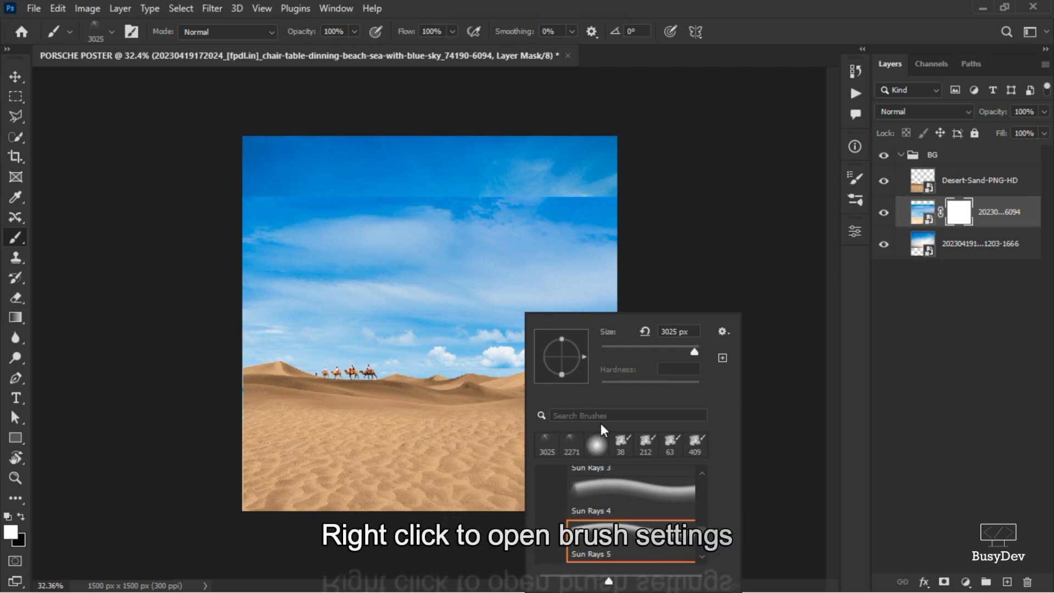
left_click(628, 416)
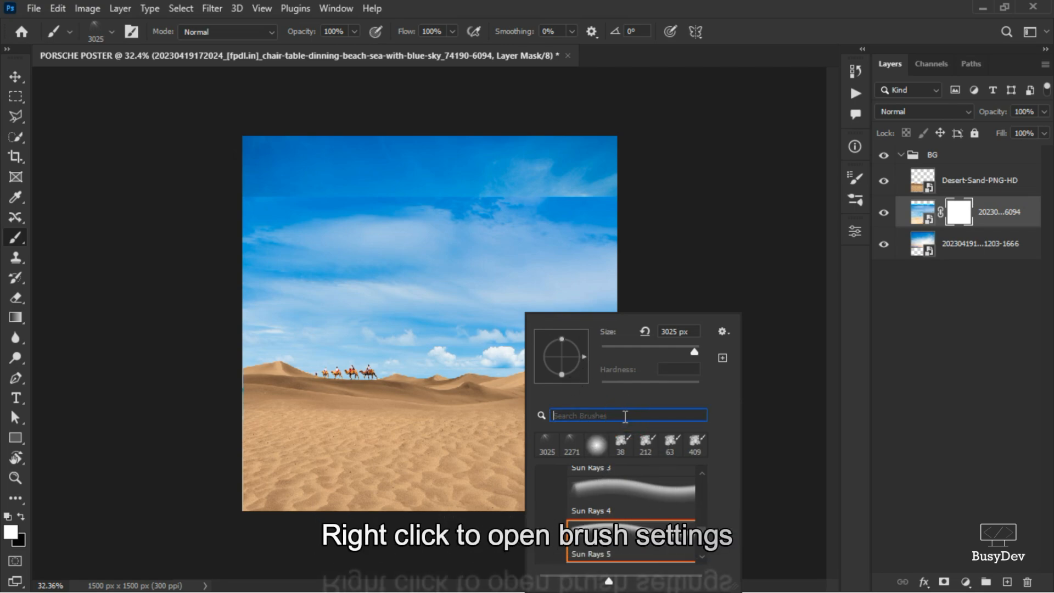
type("sofg")
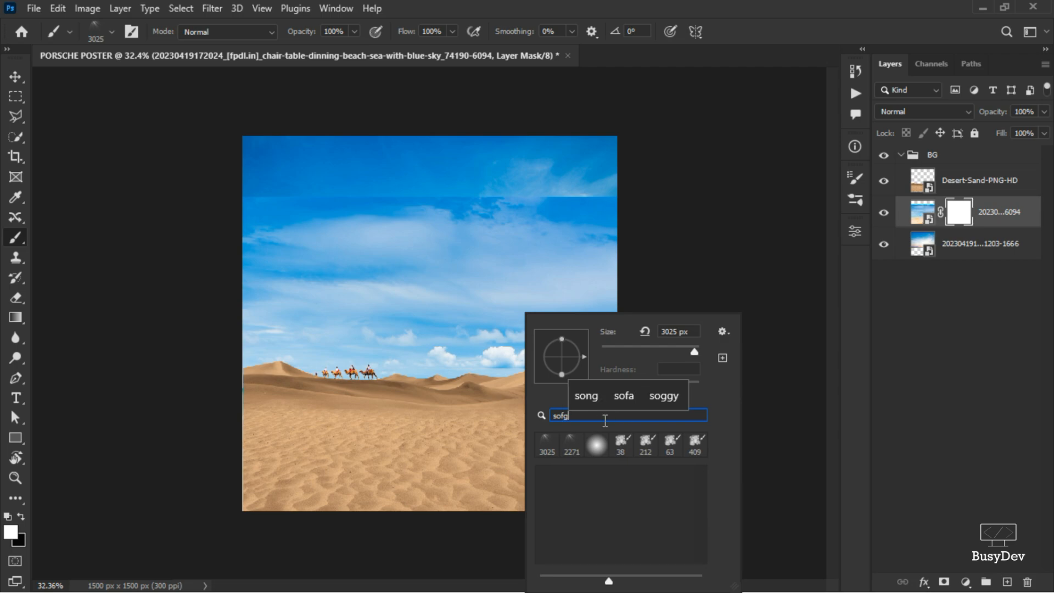
key("BackSpace")
type("t")
left_click(611, 507)
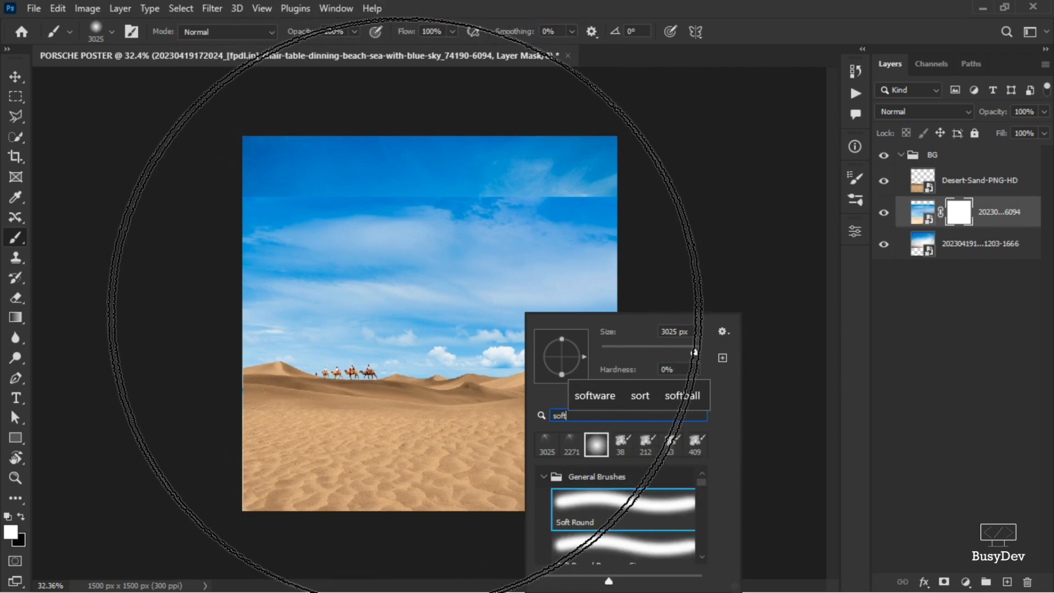
left_click(624, 346)
left_click(656, 230)
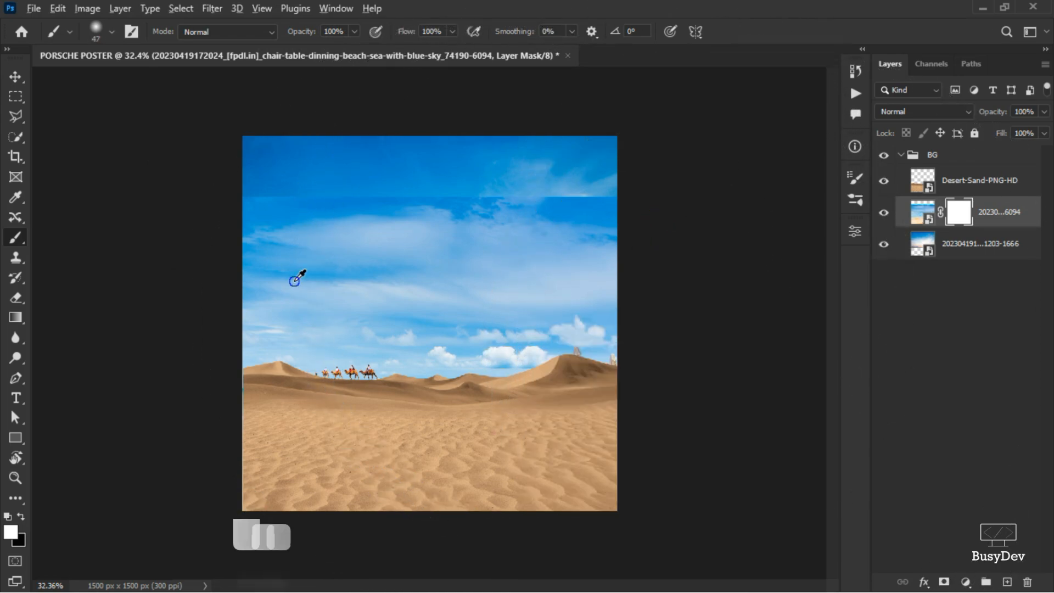
Step: Enlarge the soft brush to 442 px and review its size and hardness settings
mouse_move(327, 274)
left_mouse_down()
mouse_move(306, 272)
mouse_move(356, 268)
left_mouse_up()
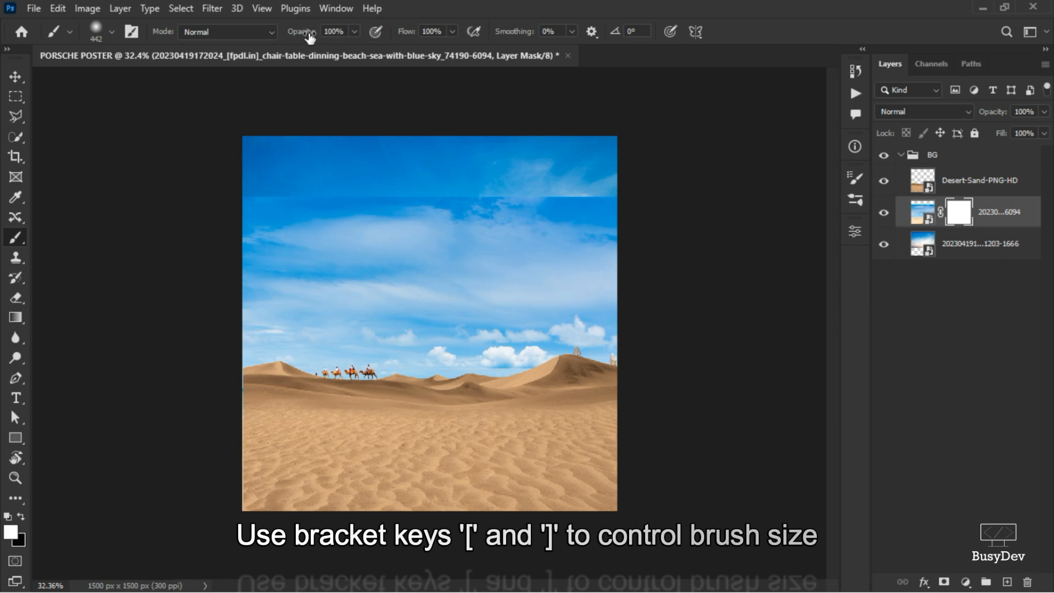
right_click(510, 255)
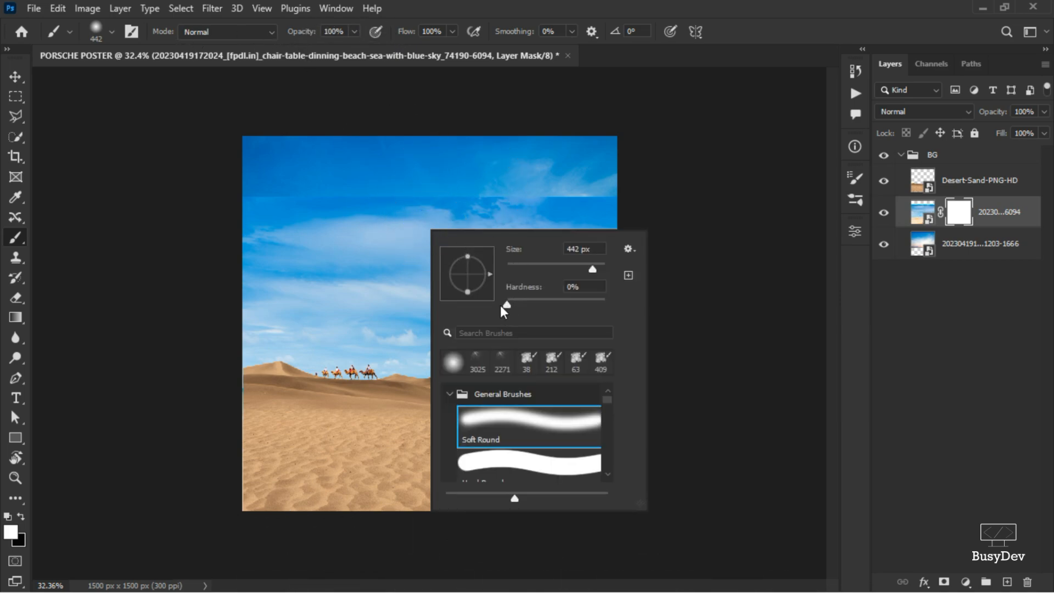
left_click(658, 163)
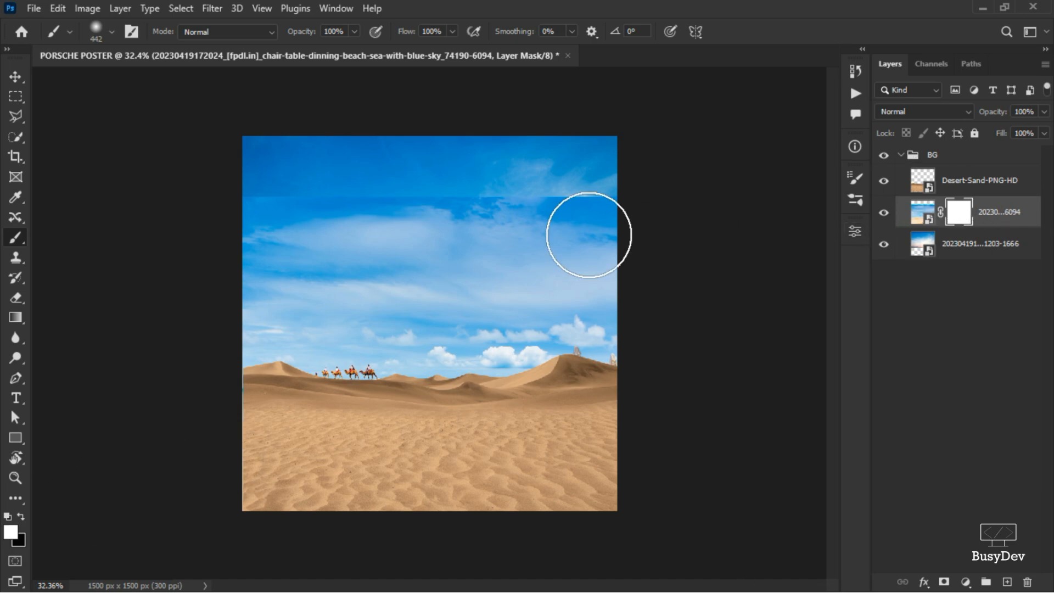
Step: Make black the foreground colour and, with a 263 px brush, paint along the beach photo's upper seam on its layer mask
key("x")
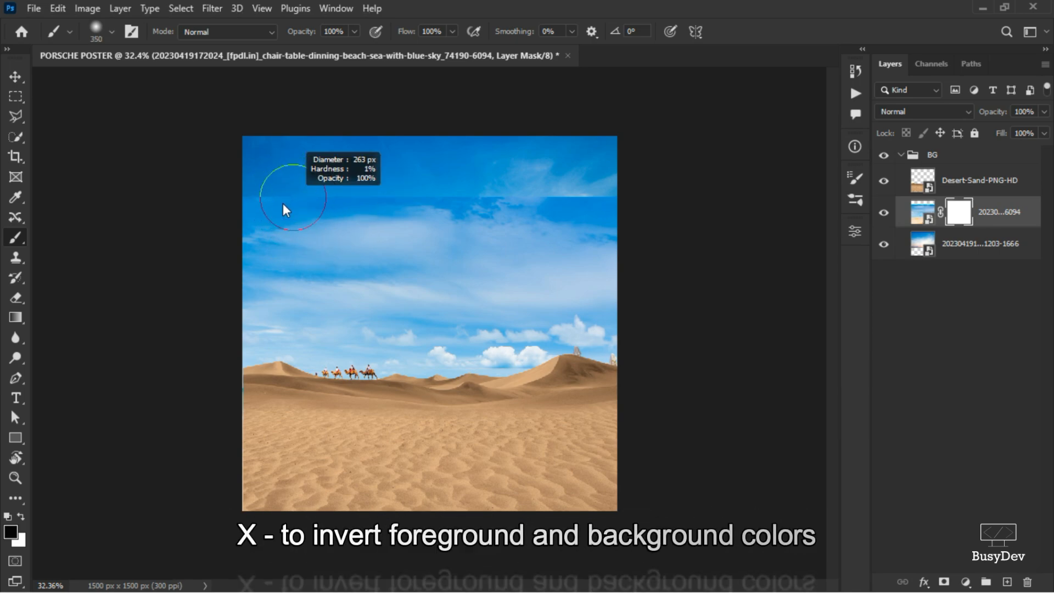
scroll(287, 193, "up", 2)
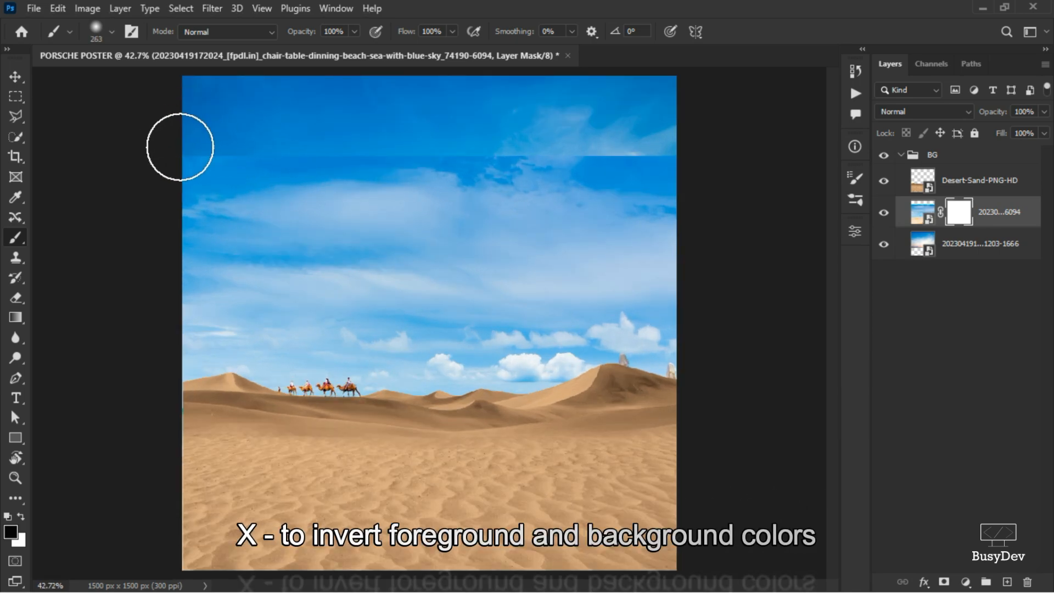
left_click_drag(297, 151, 697, 153)
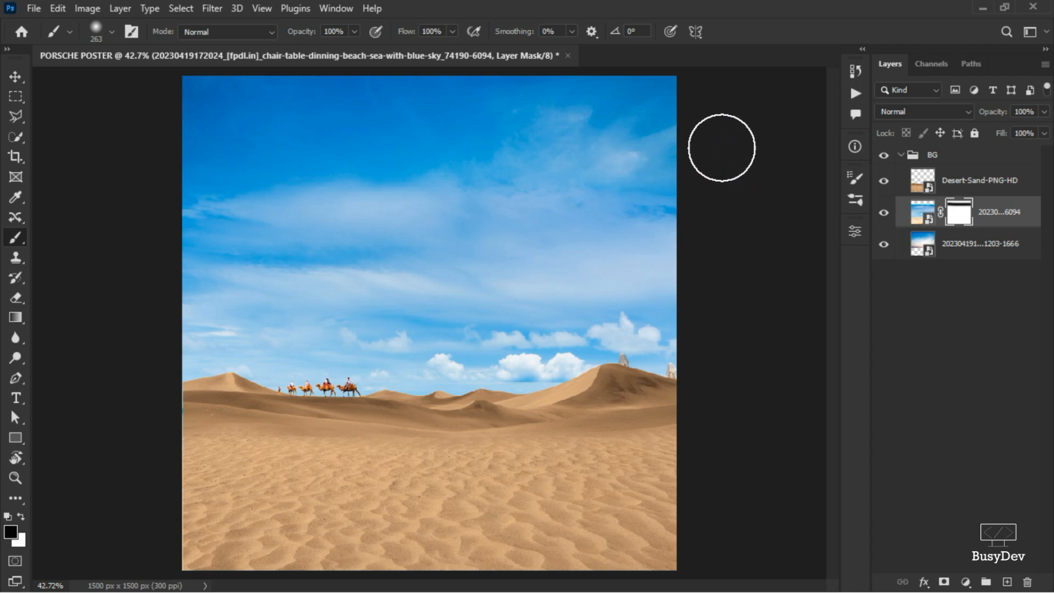
scroll(320, 141, "up", 5)
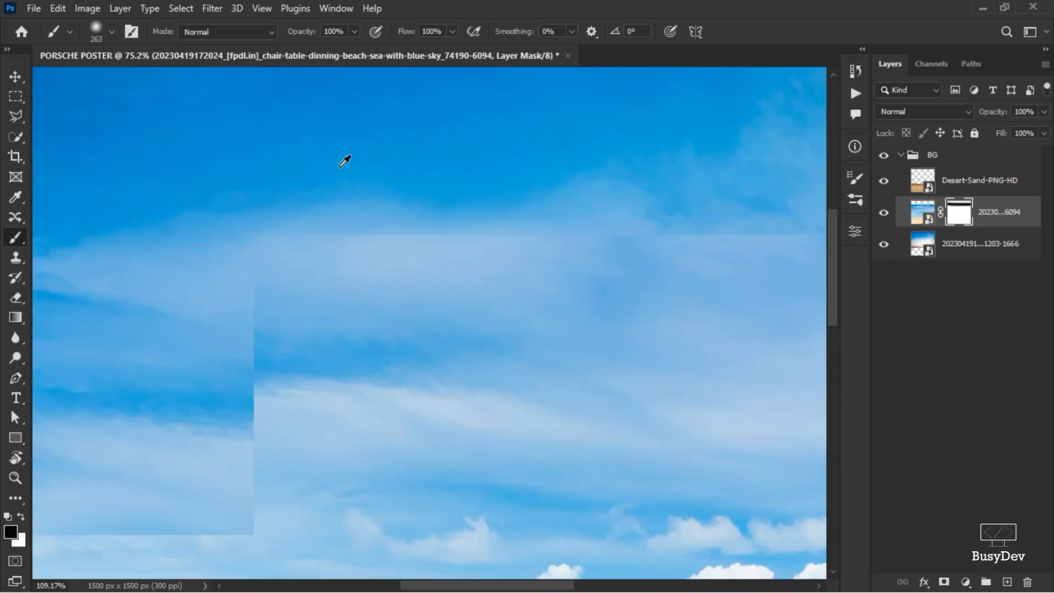
scroll(360, 167, "down", 5)
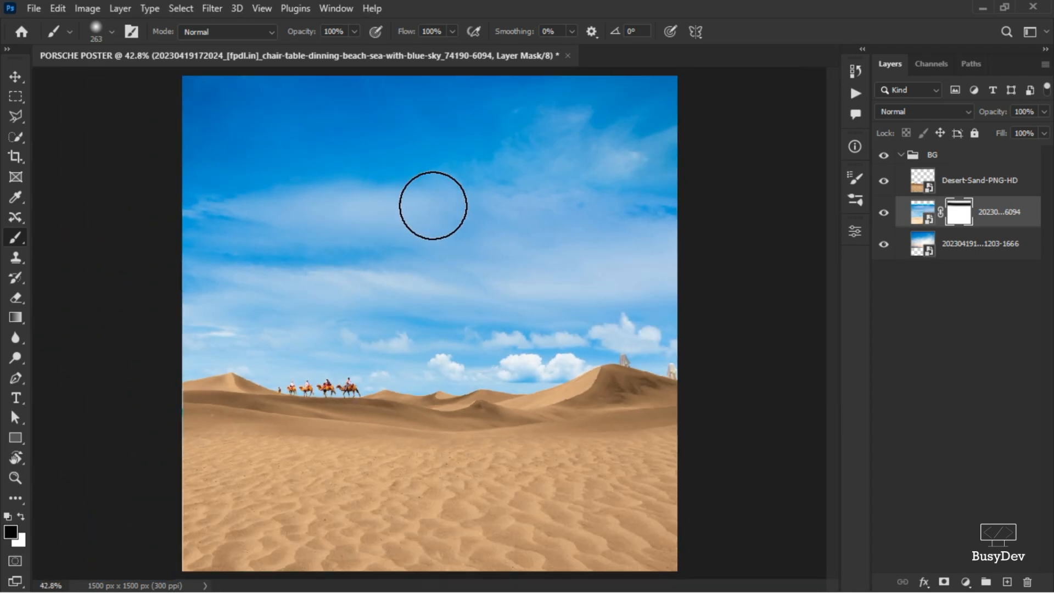
Step: Activate the Move tool and collapse the BG group
key("v")
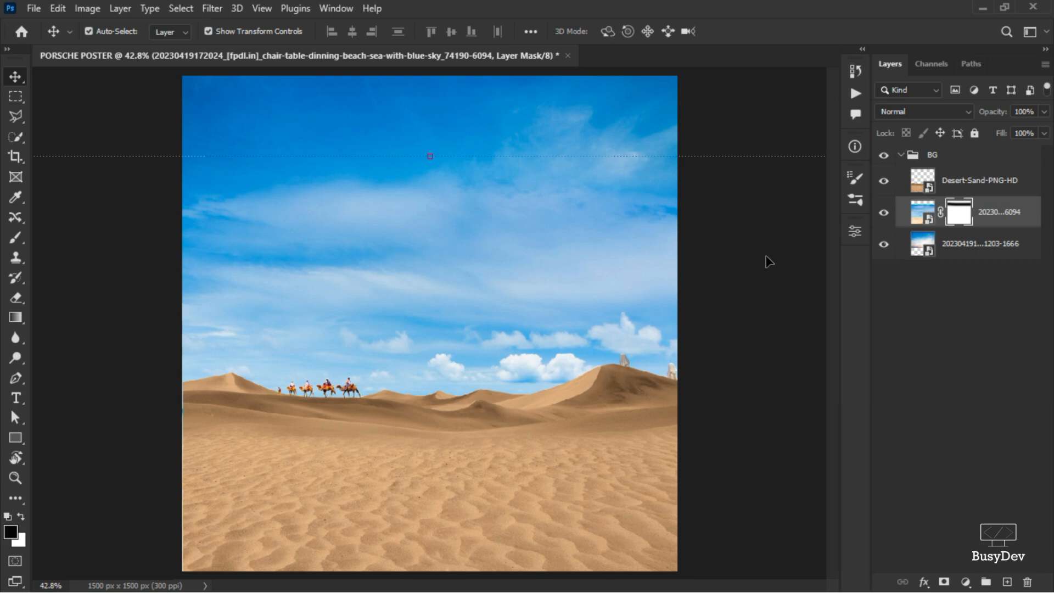
left_click(535, 457)
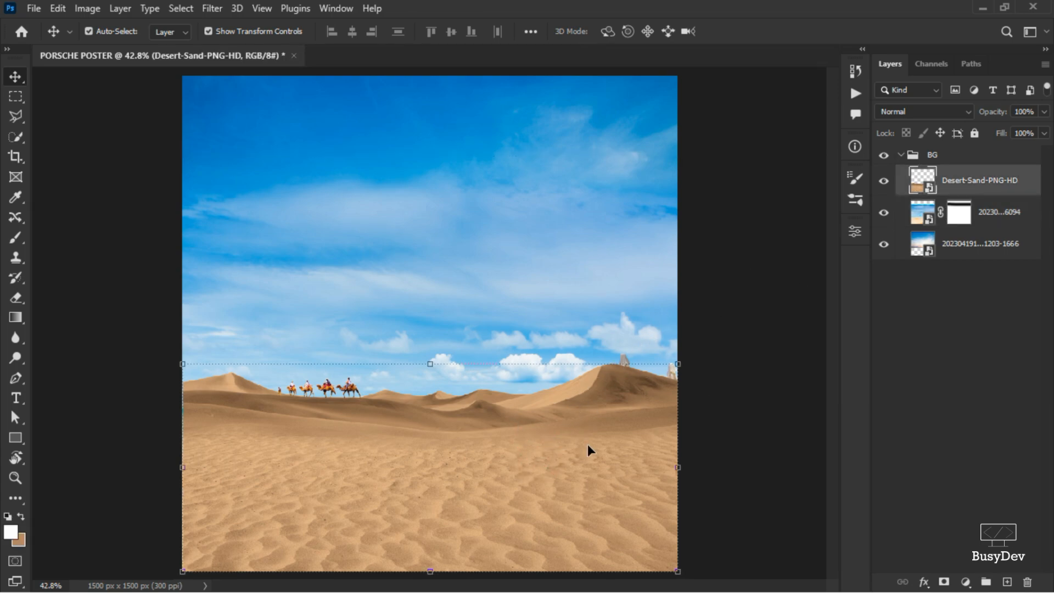
left_click(900, 157)
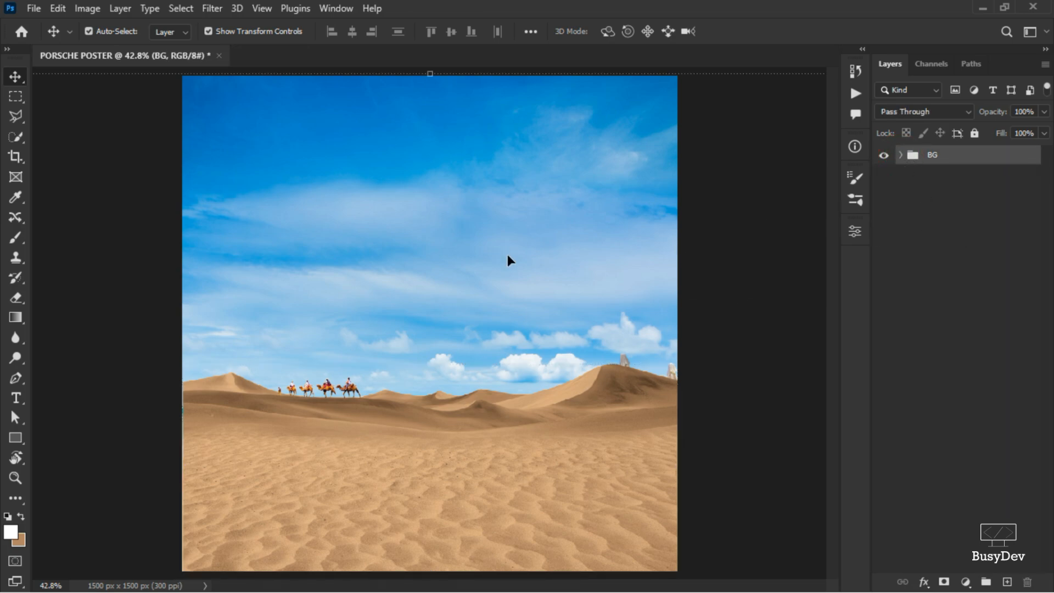
Step: Place the white Porsche 911 image from the PORSCHE POSTER folder on the sand at about Y 1186.50 px, scaled to 15.35%
key("alt+Tab")
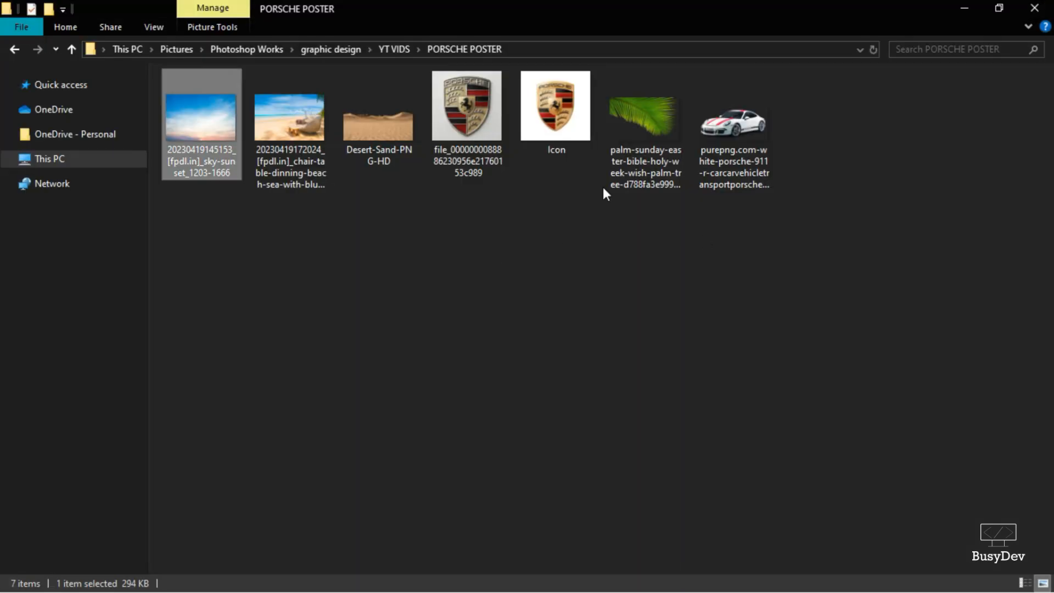
left_click_drag(733, 123, 439, 404)
key("alt+Tab")
left_click_drag(480, 312, 484, 458)
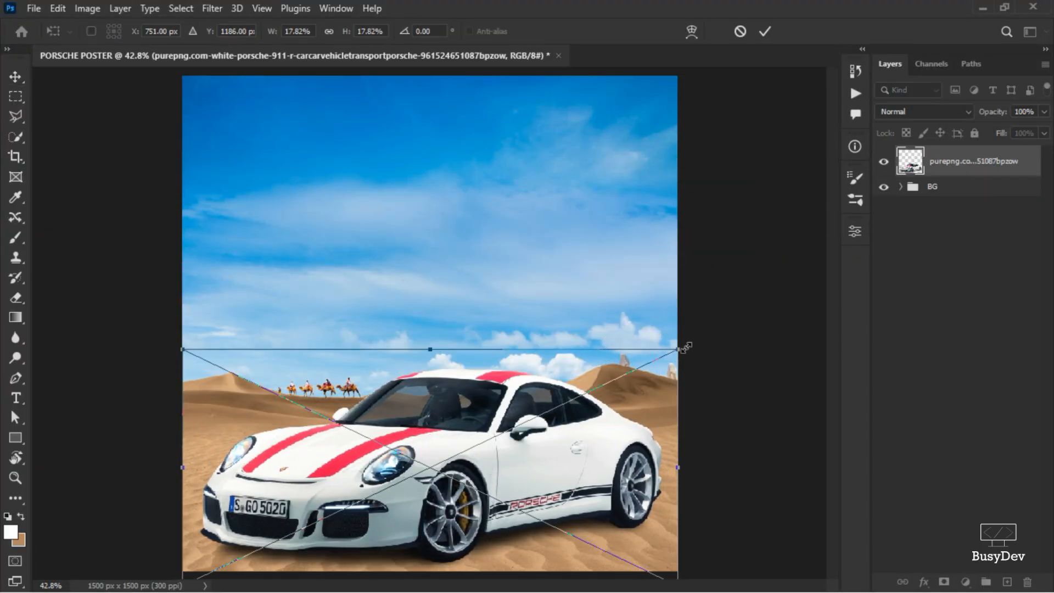
left_click_drag(685, 347, 648, 364)
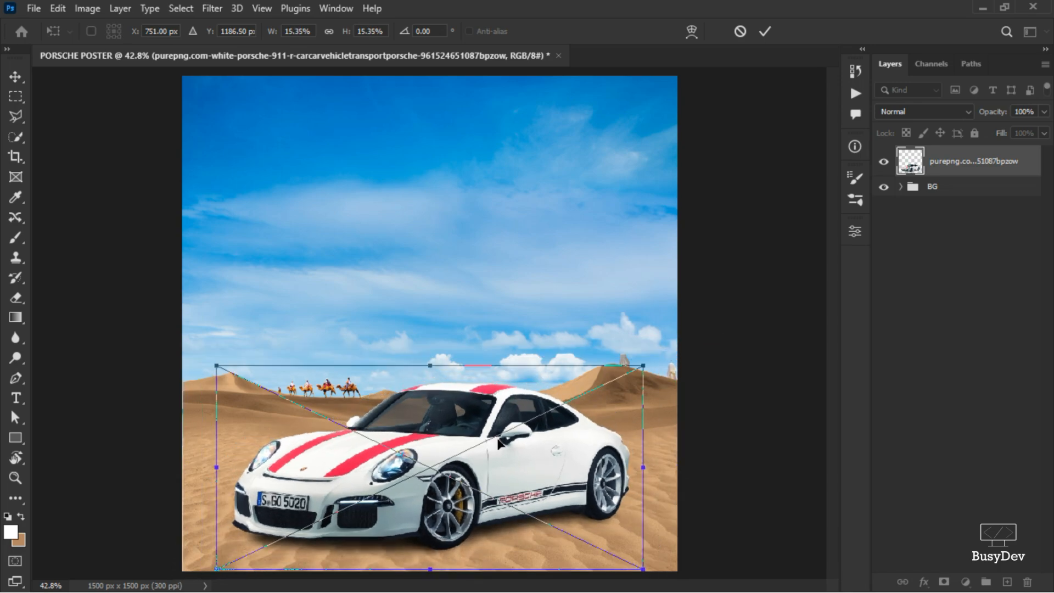
left_click(765, 33)
Step: Inspect the Porsche's edges and details up close and nudge the car slightly upward on the sand
scroll(464, 388, "up", 5)
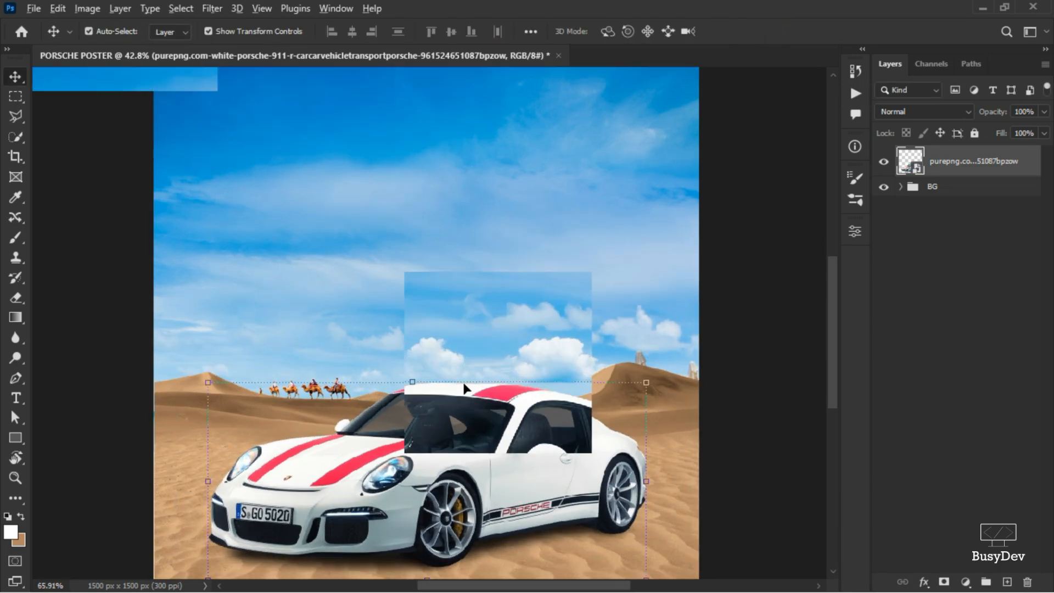
scroll(464, 388, "up", 12)
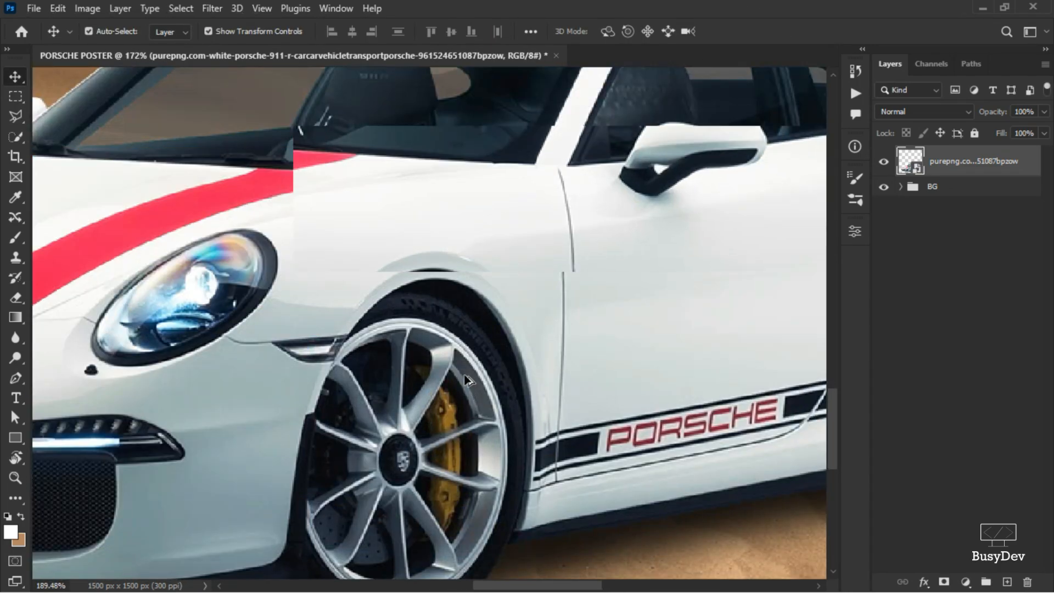
scroll(465, 370, "down", 14)
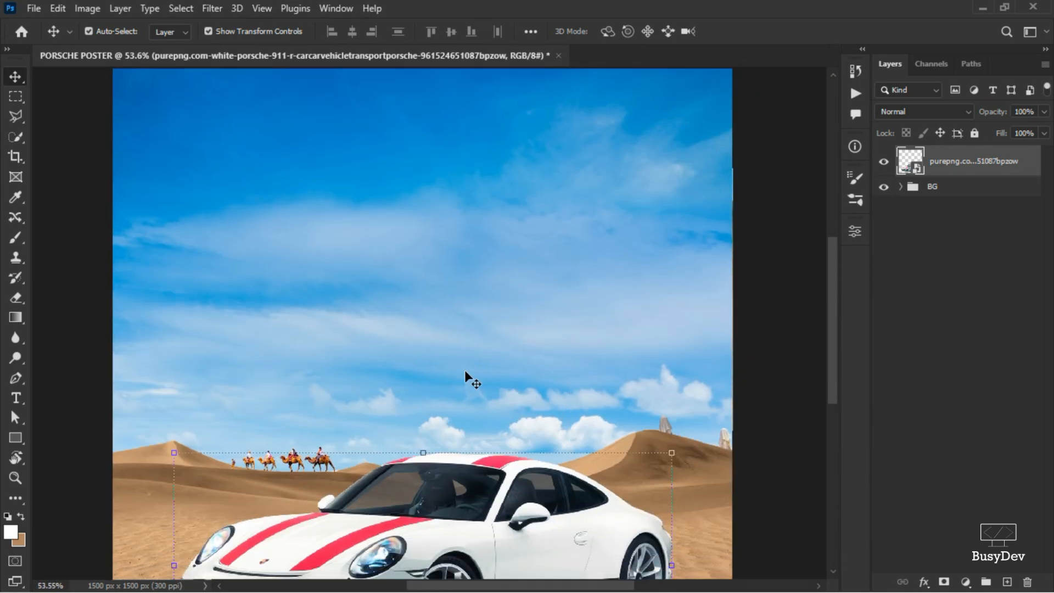
scroll(465, 370, "down", 1)
scroll(465, 371, "down", 1)
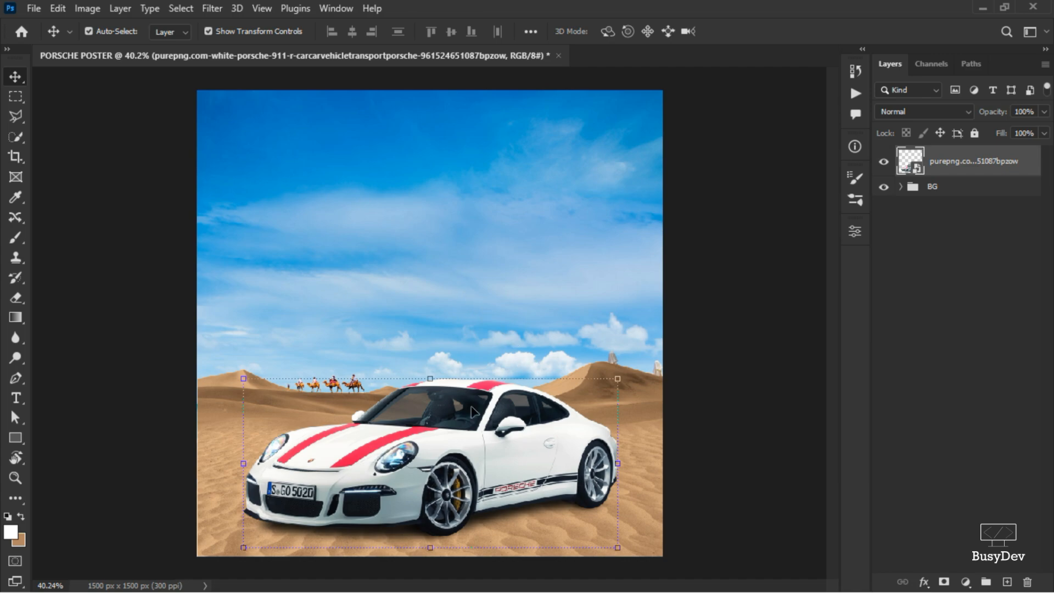
left_click(734, 359)
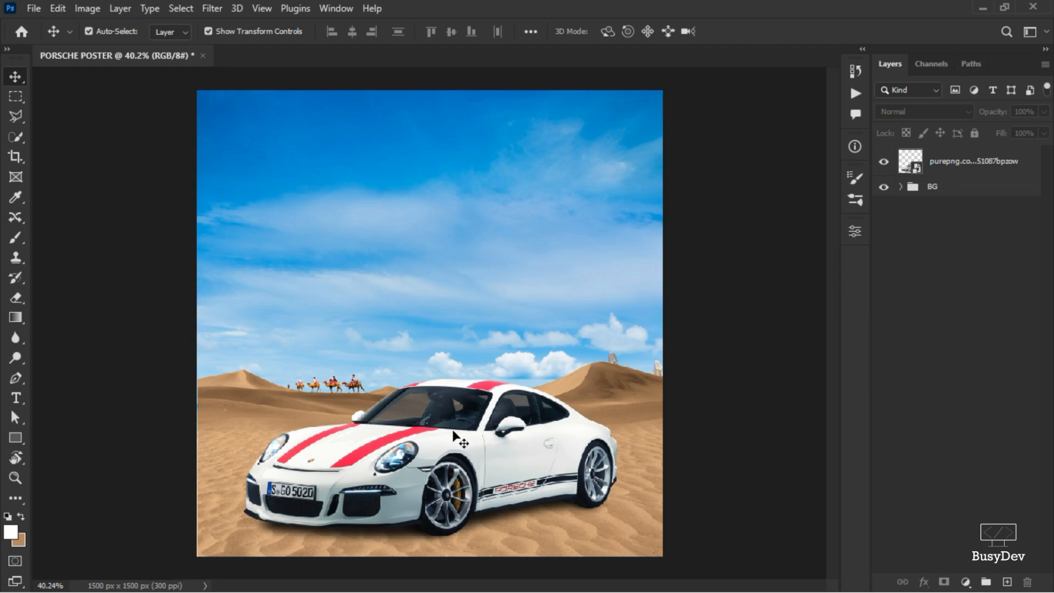
left_click_drag(480, 452, 482, 443)
scroll(482, 442, "up", 3)
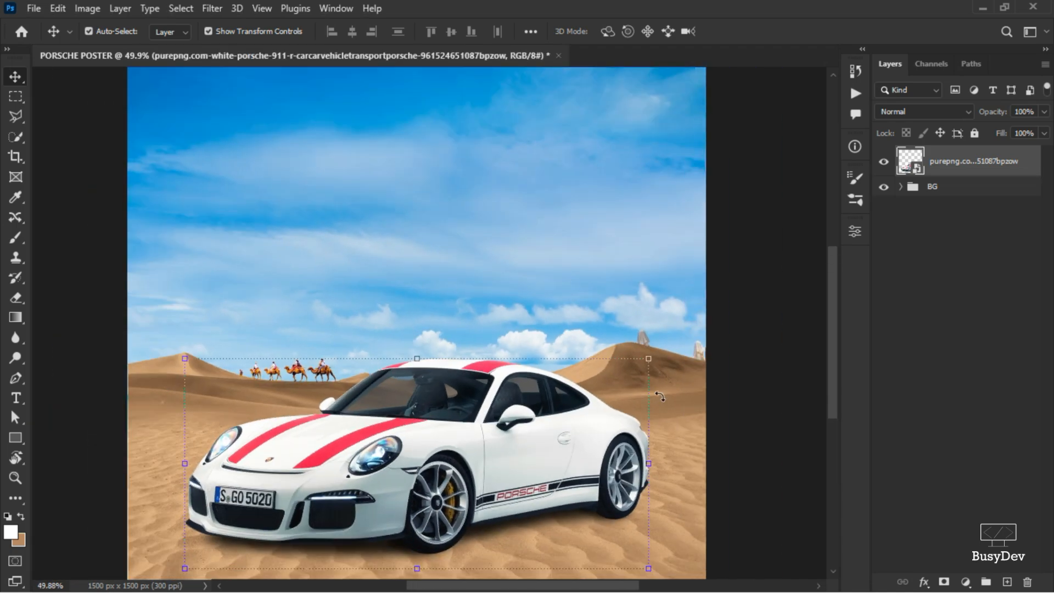
left_click(765, 318)
Step: Place the palm leaf image from the PORSCHE POSTER folder above the car layer and flip it horizontally
left_click(941, 166)
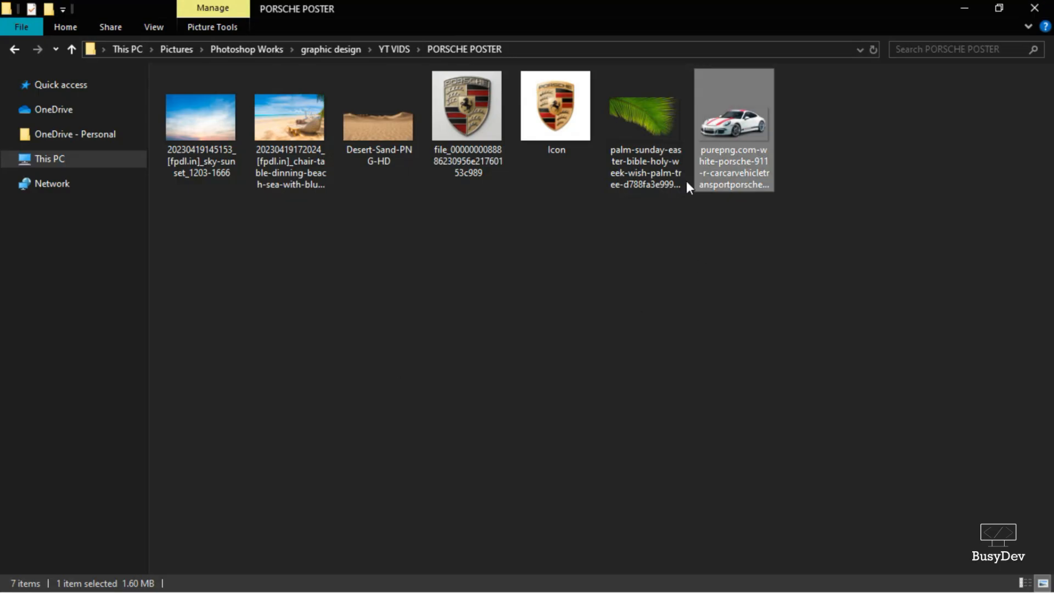
left_click_drag(660, 127, 525, 261)
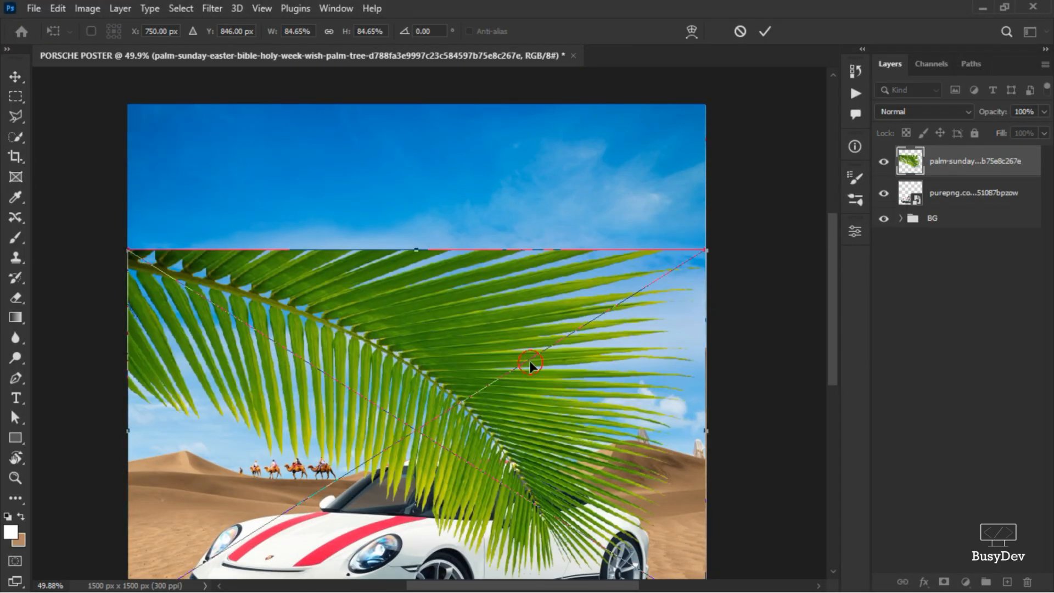
right_click(522, 338)
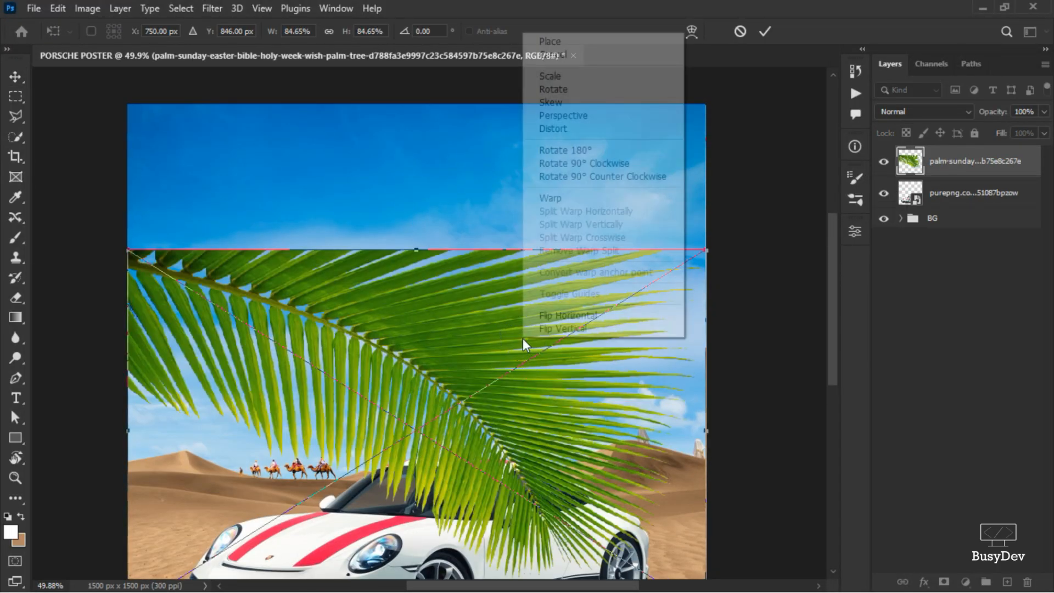
left_click(565, 316)
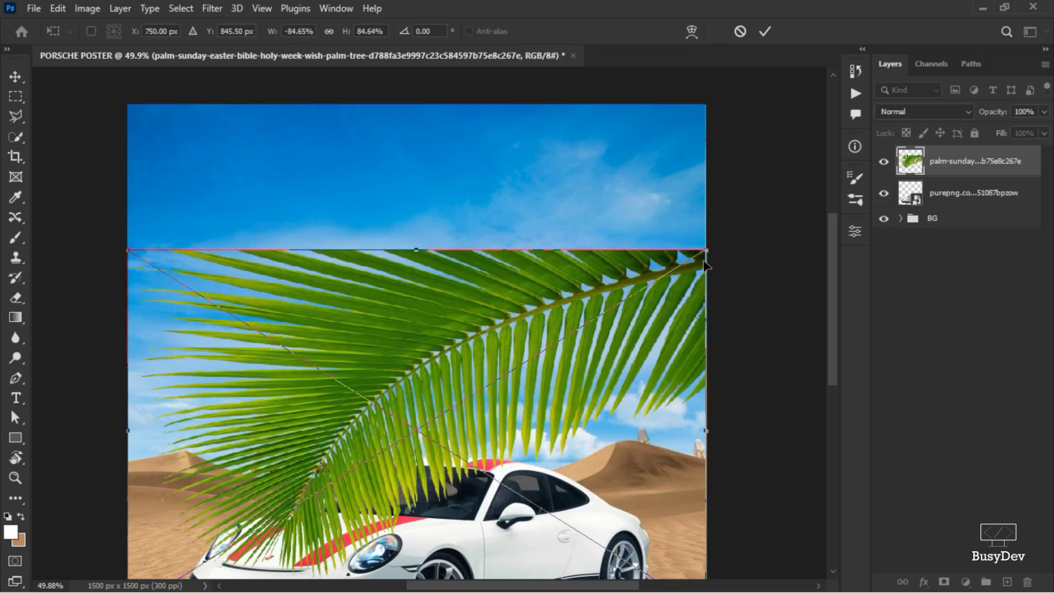
Step: Scale the palm leaf down to about 27.37% and move it into the sky above the car's roof
left_click_drag(712, 251, 510, 372)
left_click(764, 31)
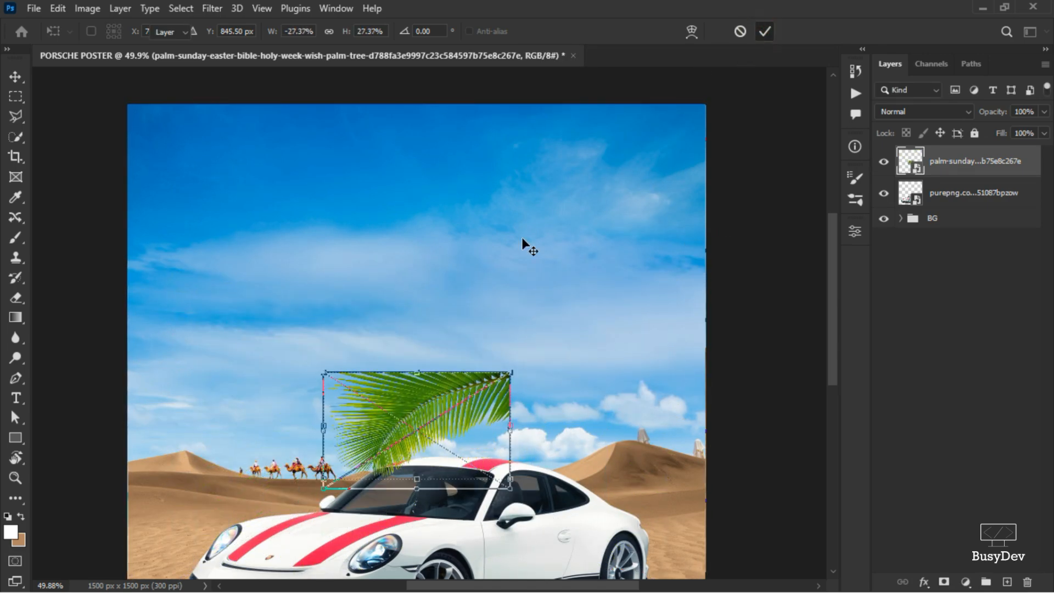
left_click_drag(442, 414, 512, 337)
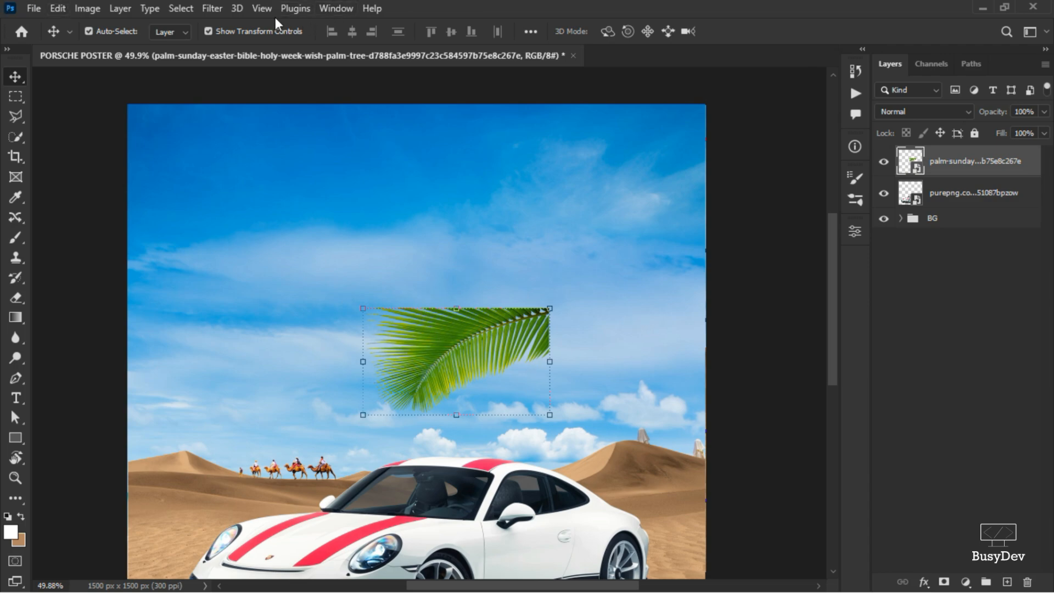
Step: Turn the Move tool's Show Transform Controls option off and back on
left_click(262, 9)
left_click(261, 9)
left_click(208, 32)
left_click(209, 32)
scroll(458, 349, "down", 3)
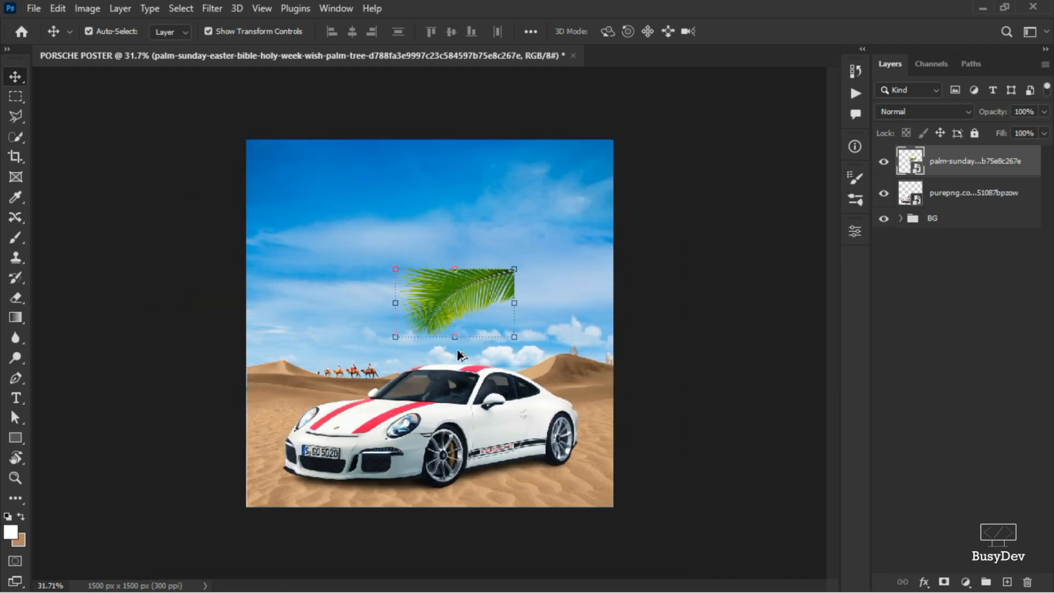
scroll(458, 349, "up", 4)
scroll(457, 348, "down", 3)
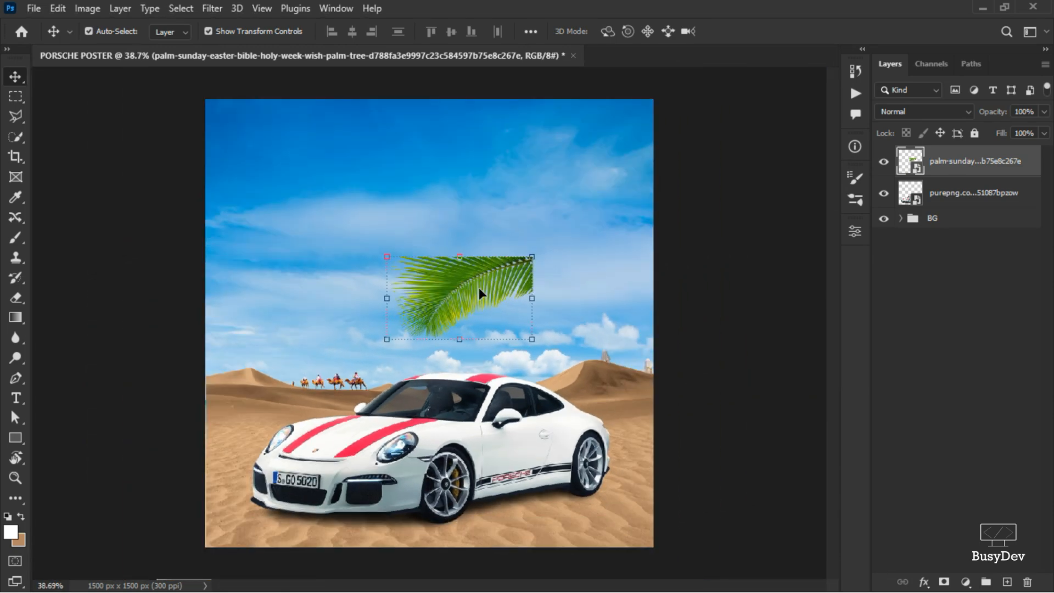
Step: Move the palm leaf into the poster's upper-right corner so it is cropped by the canvas edges
left_click_drag(479, 288, 652, 125)
left_click(936, 269)
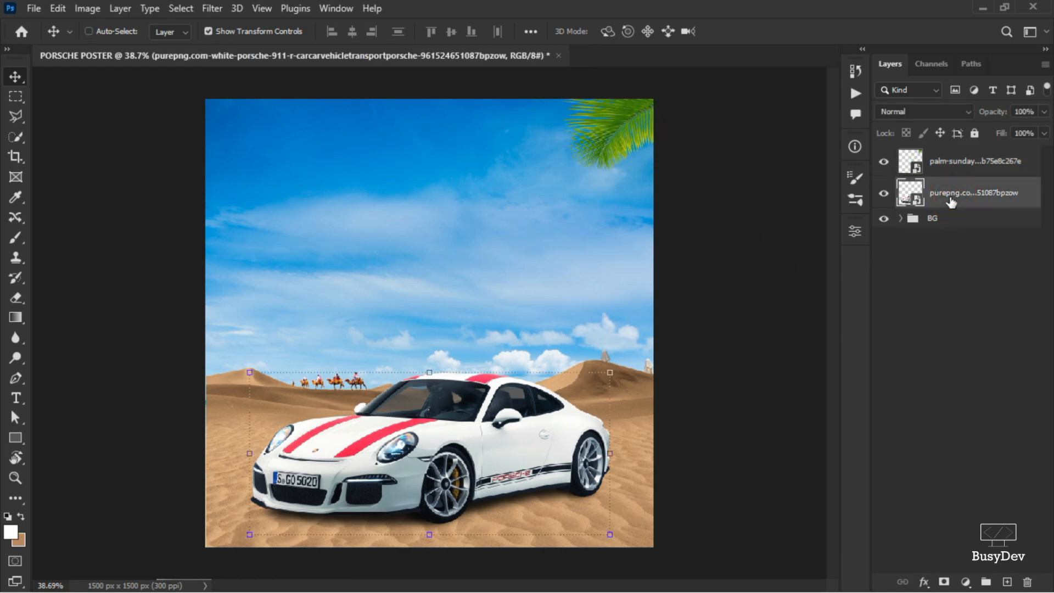
Step: Place the Porsche layer in a new group named CAR
left_click(949, 205)
key("ctrl+g")
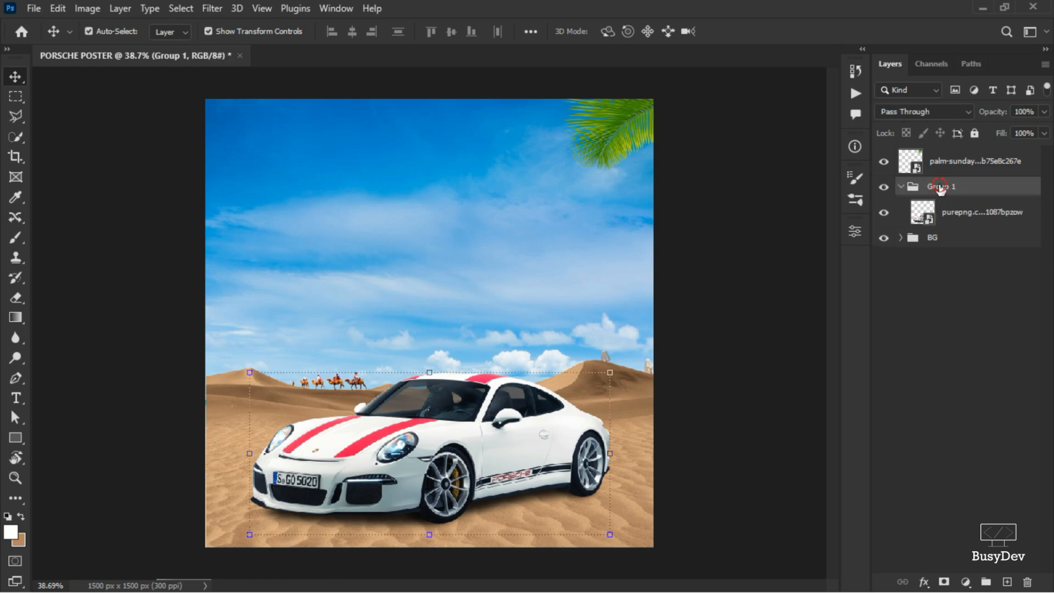
double_click(941, 186)
type("CAR")
key("Return")
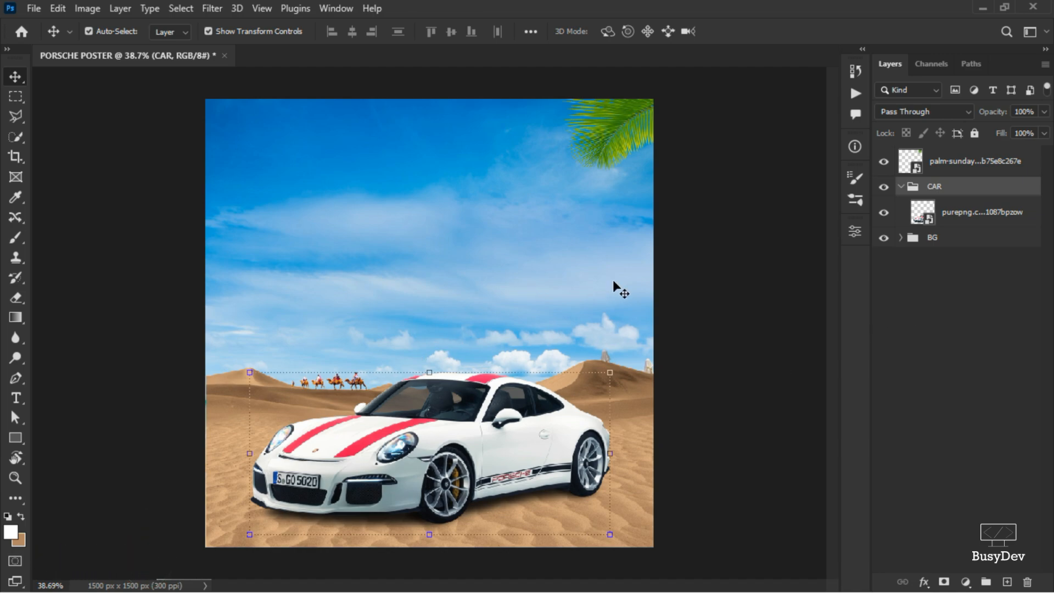
left_click(734, 277)
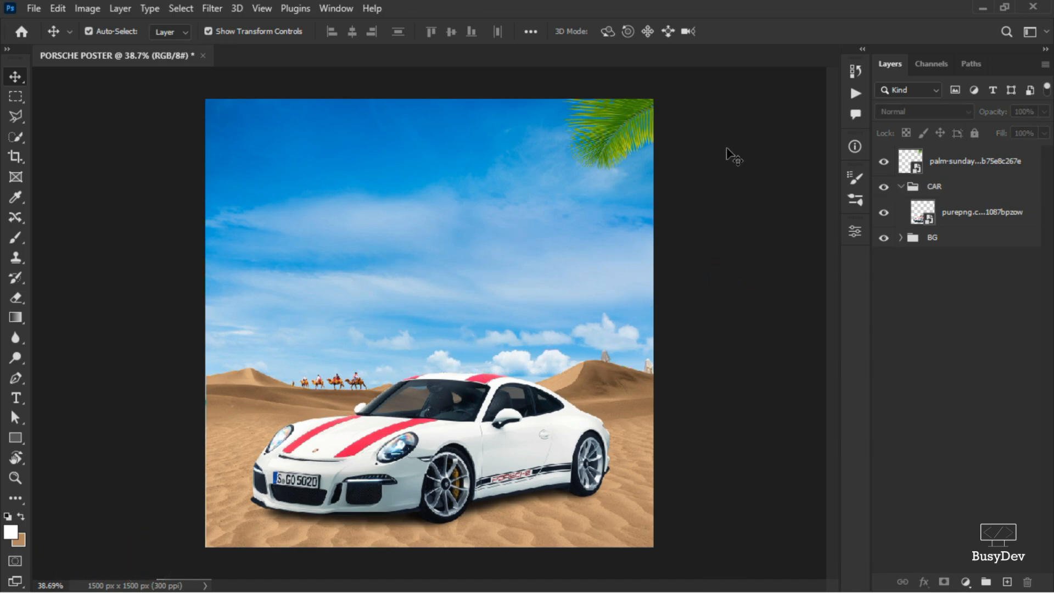
Step: Add a Curves adjustment above the Desert-Sand-PNG-HD layer in the BG group and clip it to that layer
left_click(954, 219)
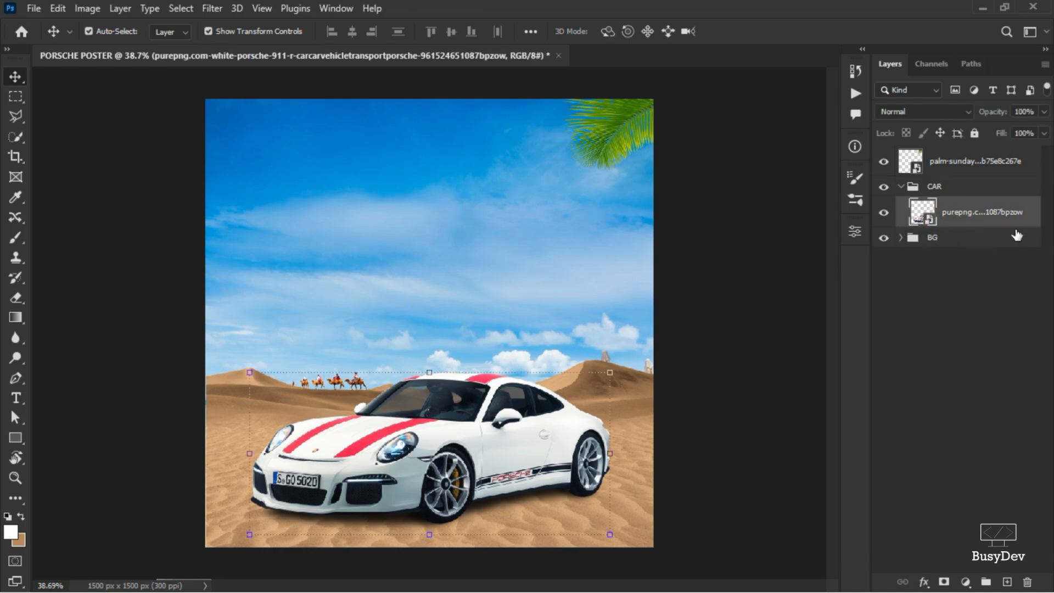
left_click(961, 238)
left_click(563, 514)
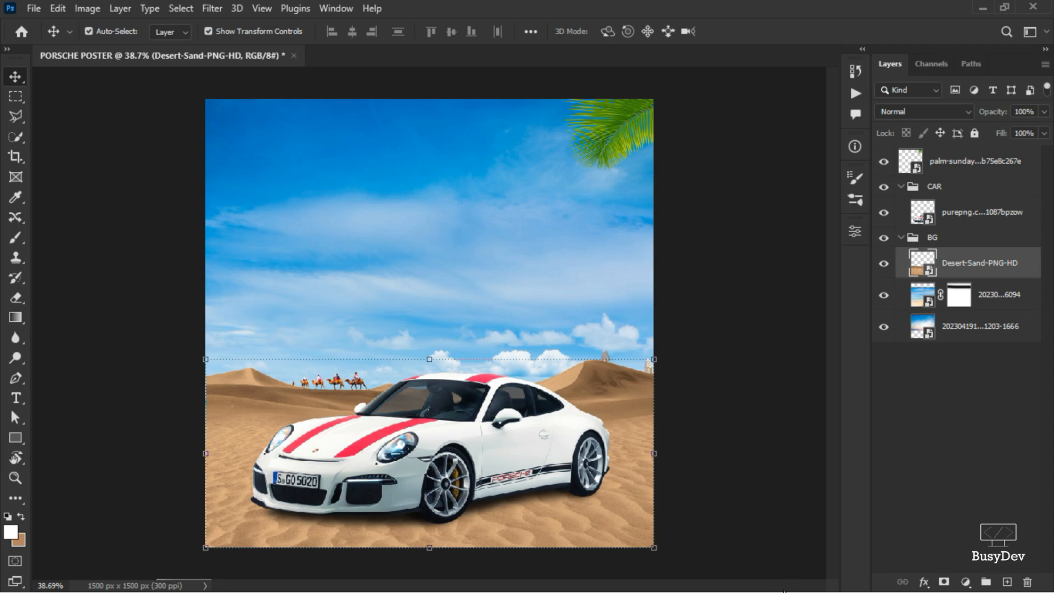
scroll(486, 469, "up", 5)
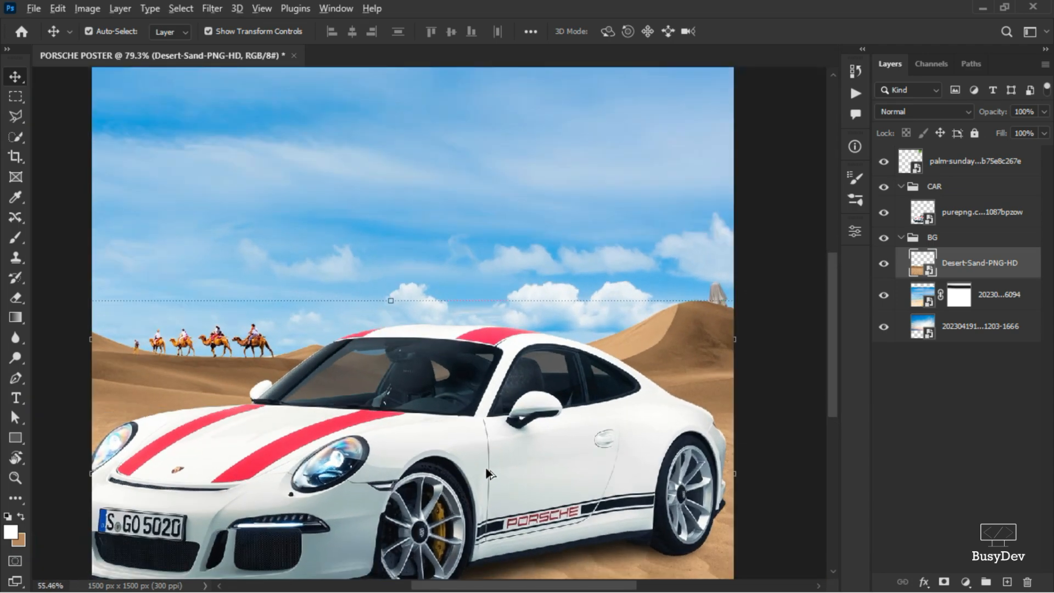
scroll(488, 473, "down", 3)
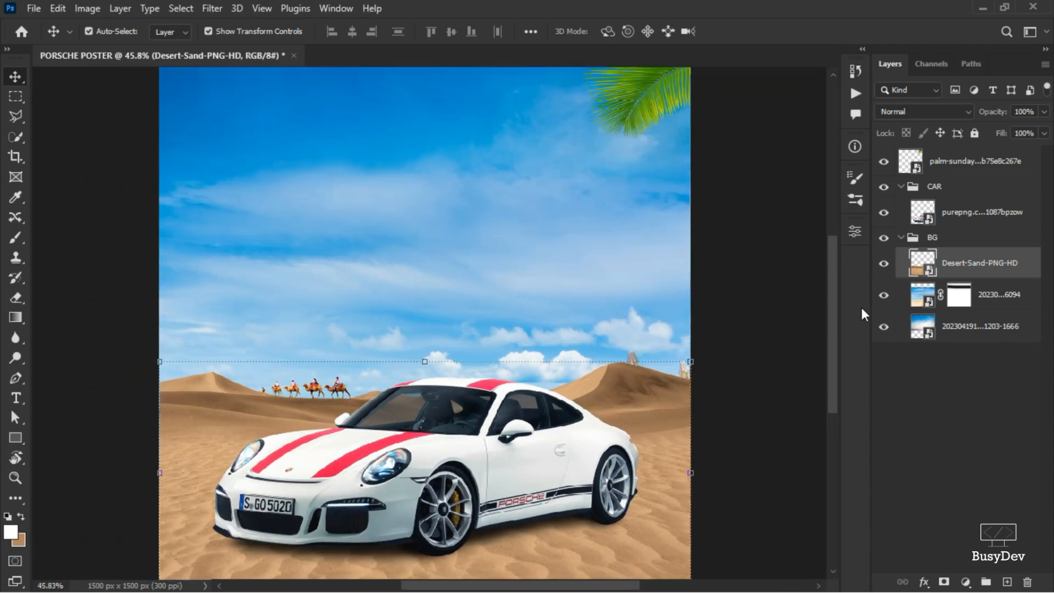
left_click(964, 580)
left_click(975, 383)
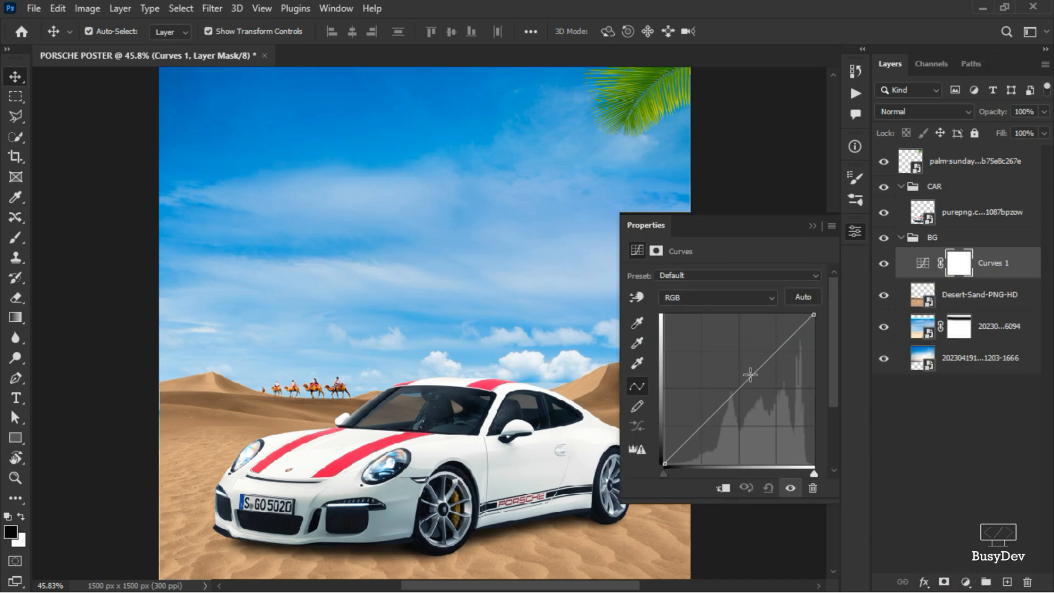
left_click(723, 488)
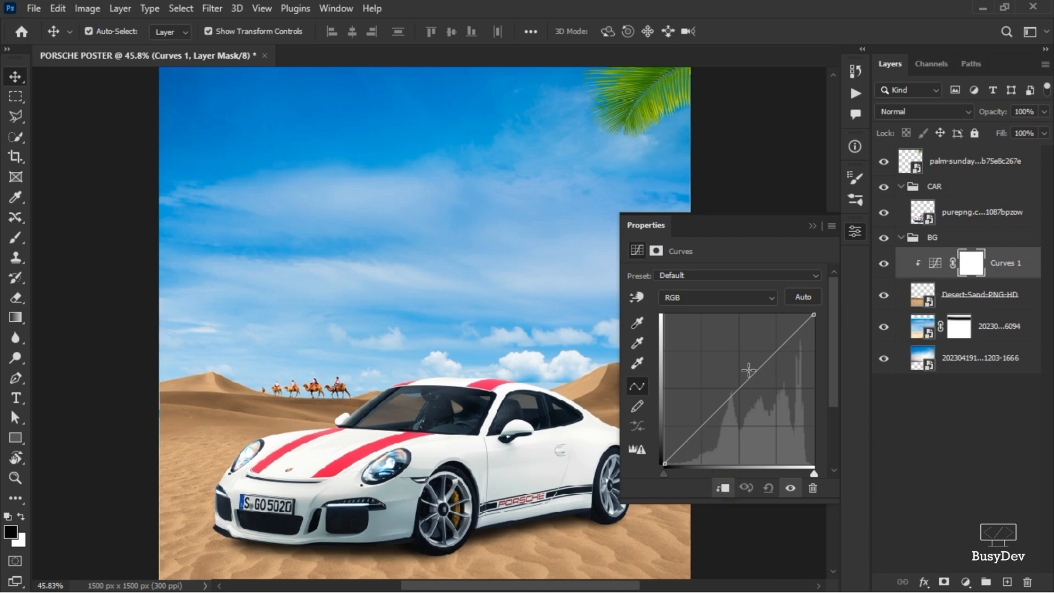
Step: Pull the curve's upper midtones down slightly to darken the sand, and compare the result with the adjustment hidden and shown
left_click_drag(749, 377, 751, 382)
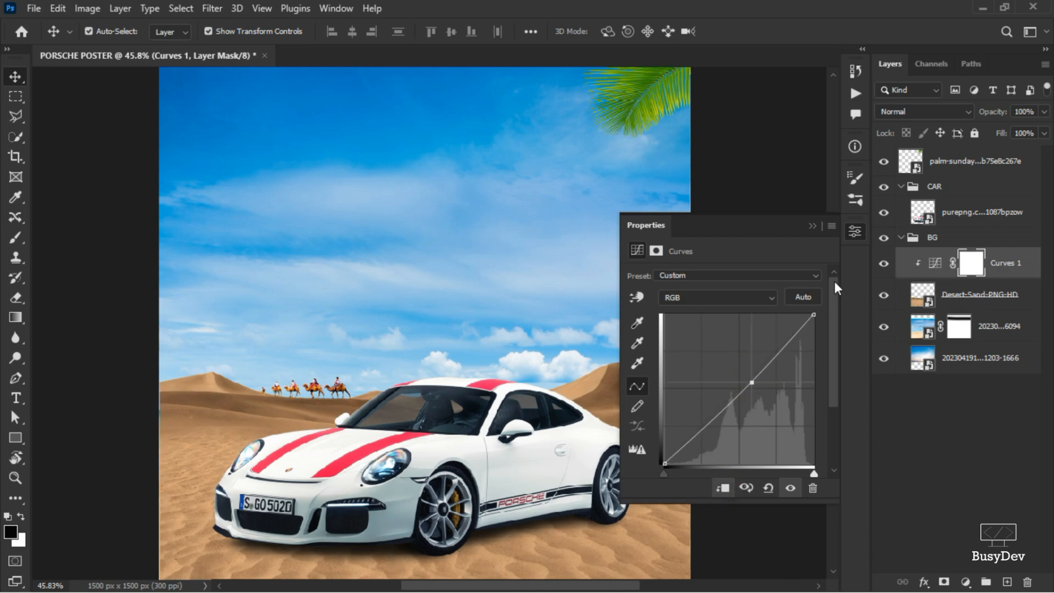
left_click(851, 229)
left_click(882, 265)
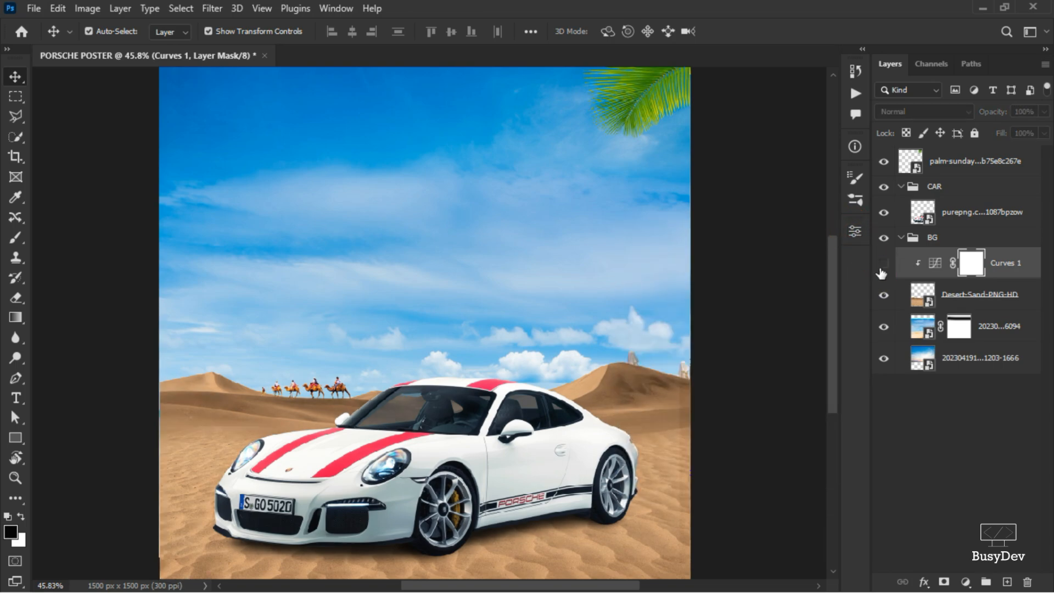
left_click(881, 266)
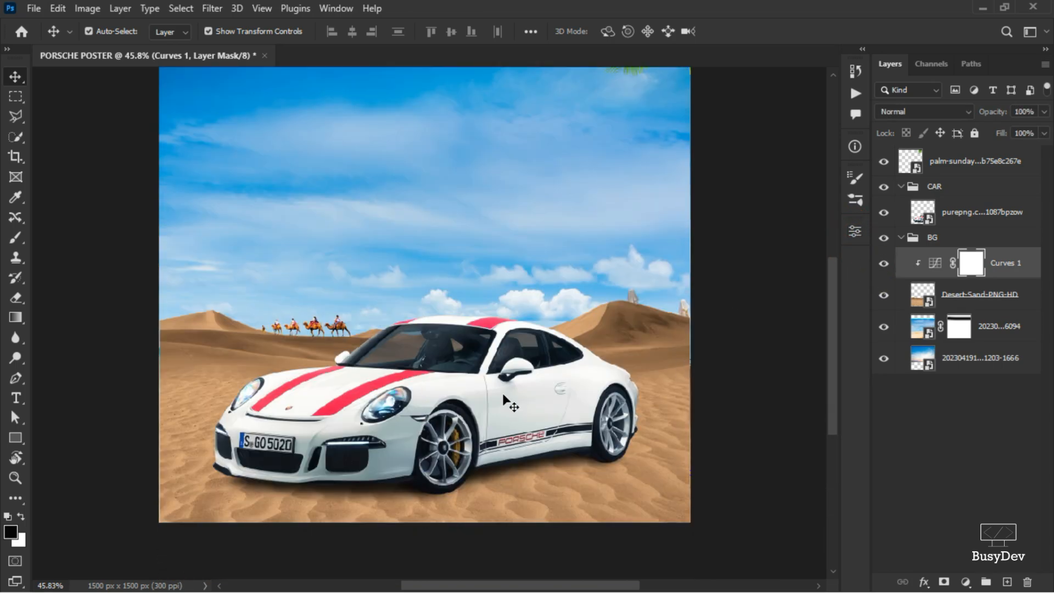
Step: Examine the car against the darkened sand and the overall poster composition at several magnifications
scroll(502, 393, "down", 3)
scroll(502, 393, "up", 3)
scroll(504, 393, "down", 1)
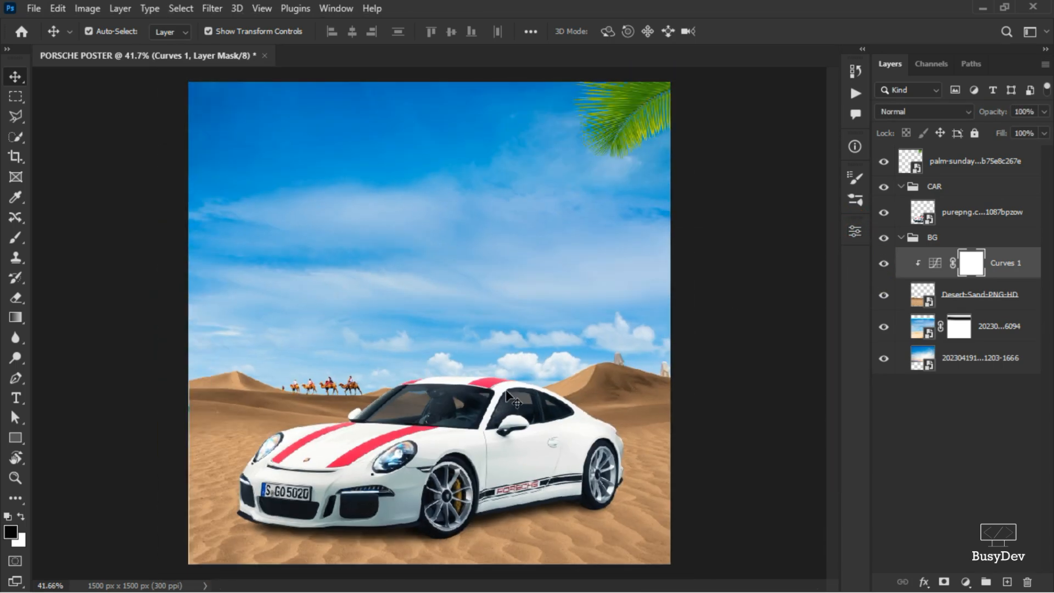
scroll(328, 411, "up", 7)
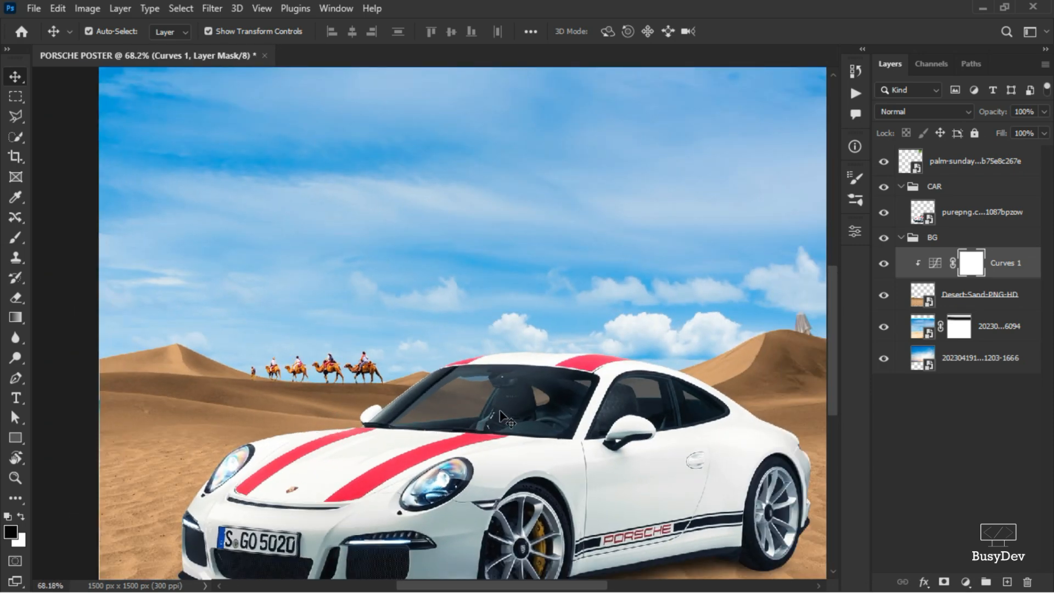
scroll(336, 410, "down", 2)
scroll(496, 417, "down", 1)
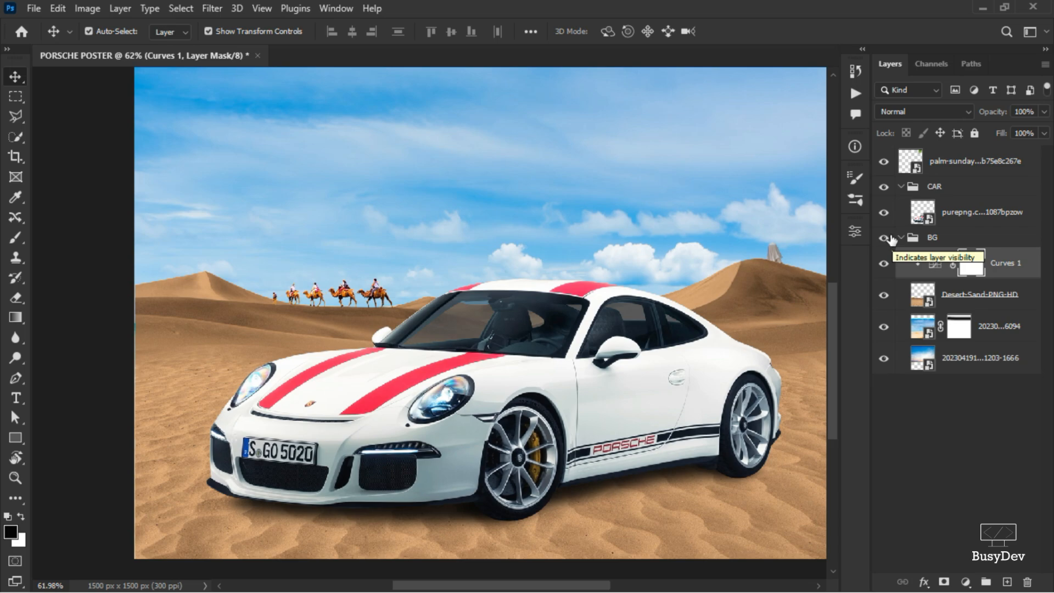
left_click(897, 243)
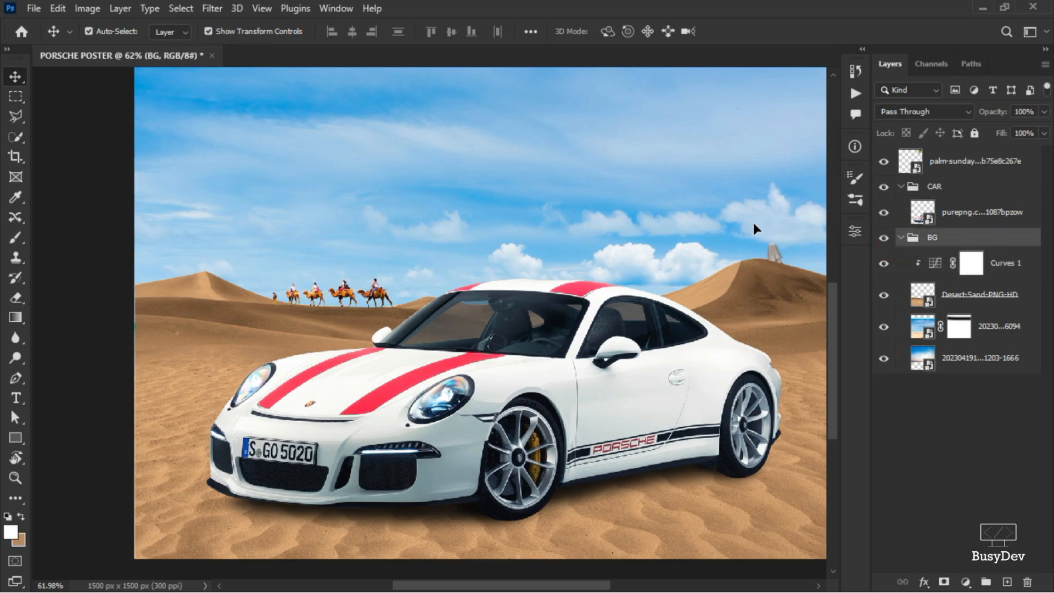
scroll(567, 397, "up", 4)
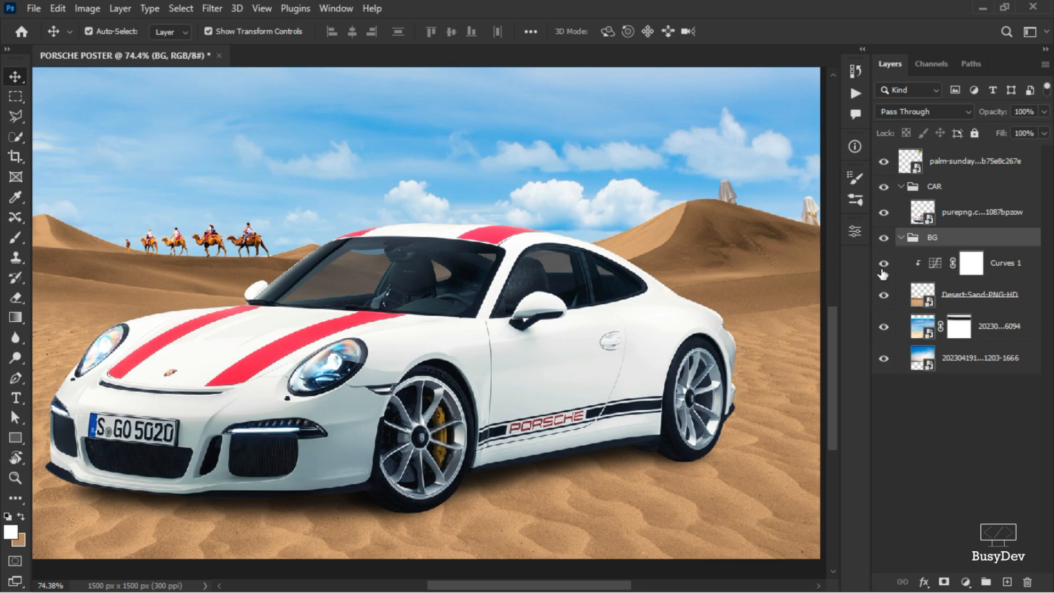
left_click(939, 212)
key("ctrl")
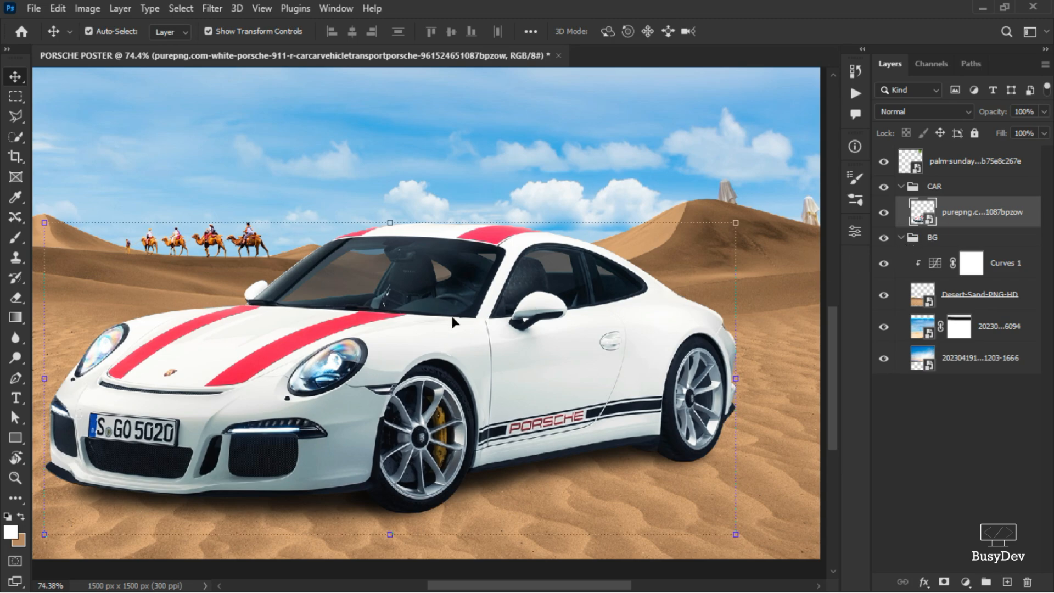
scroll(300, 385, "down", 2)
scroll(496, 364, "up", 2)
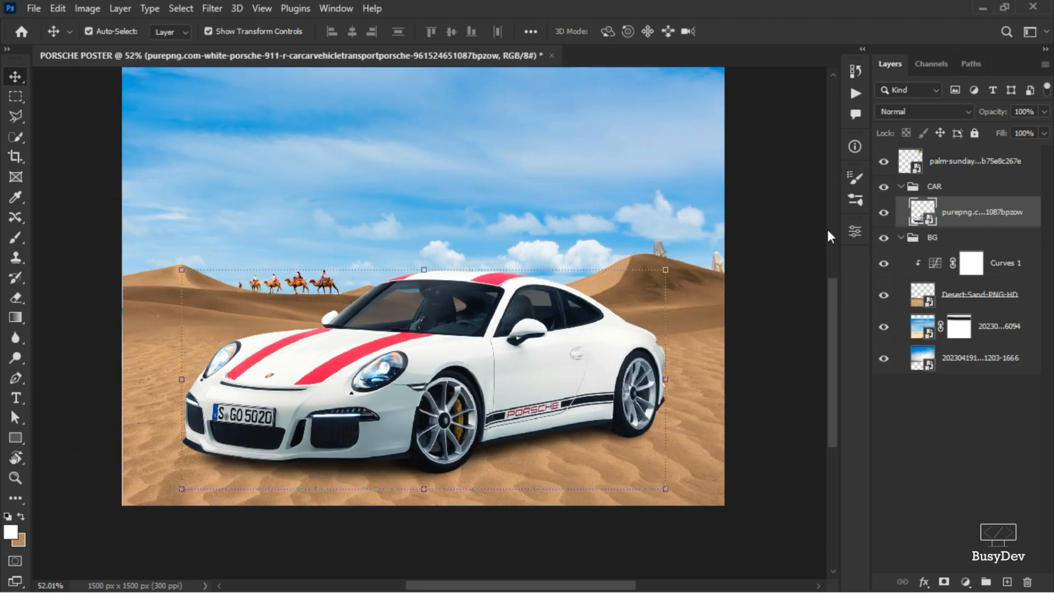
left_click(767, 232)
scroll(493, 318, "down", 2)
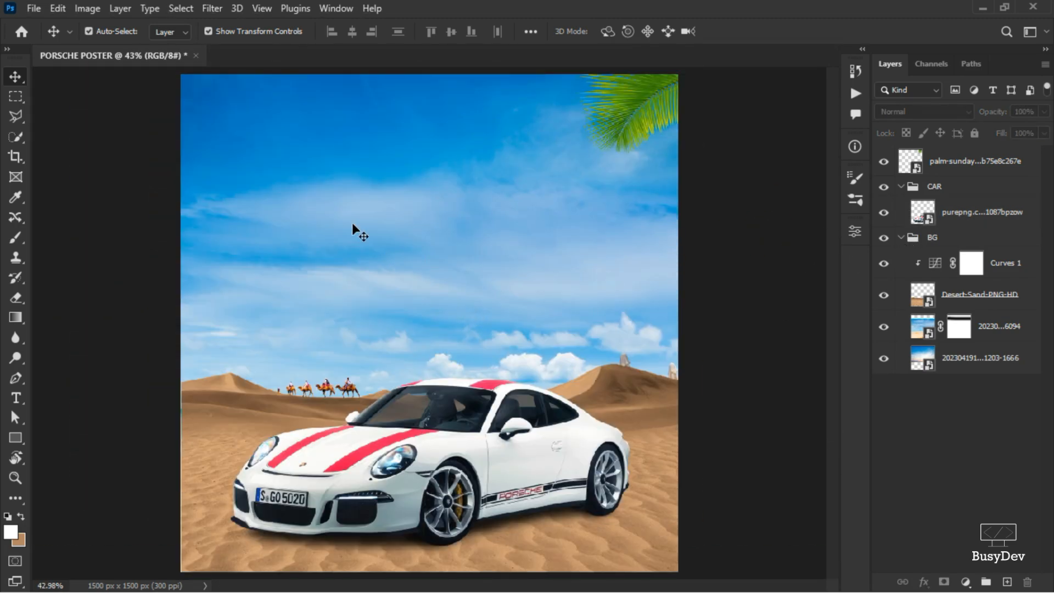
Step: Save the poster and open the Porsche layer in the Camera Raw Filter
left_click(181, 10)
mouse_move(216, 7)
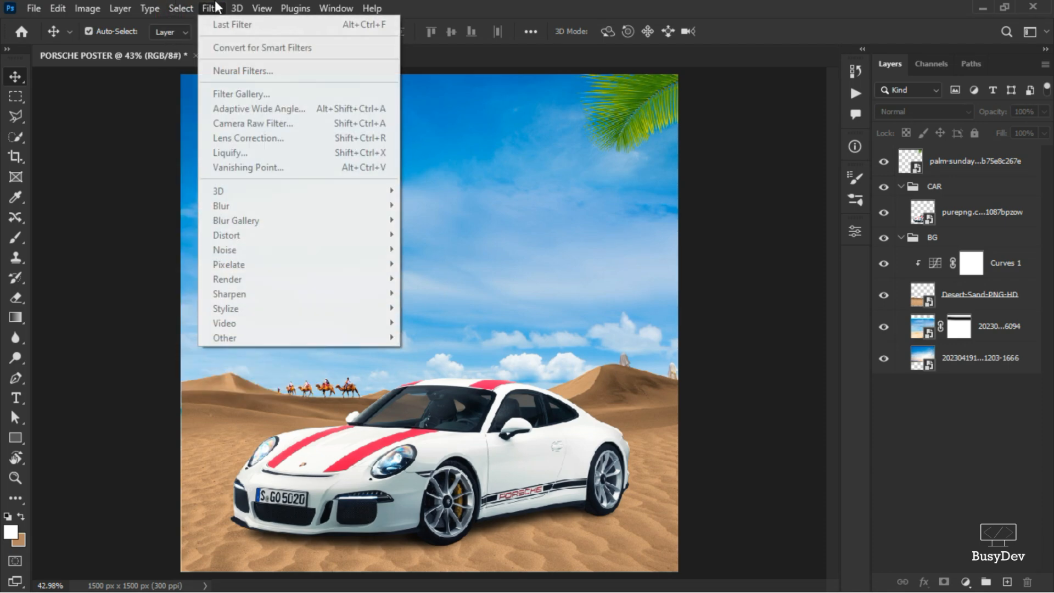
left_click(1020, 214)
left_click(988, 215)
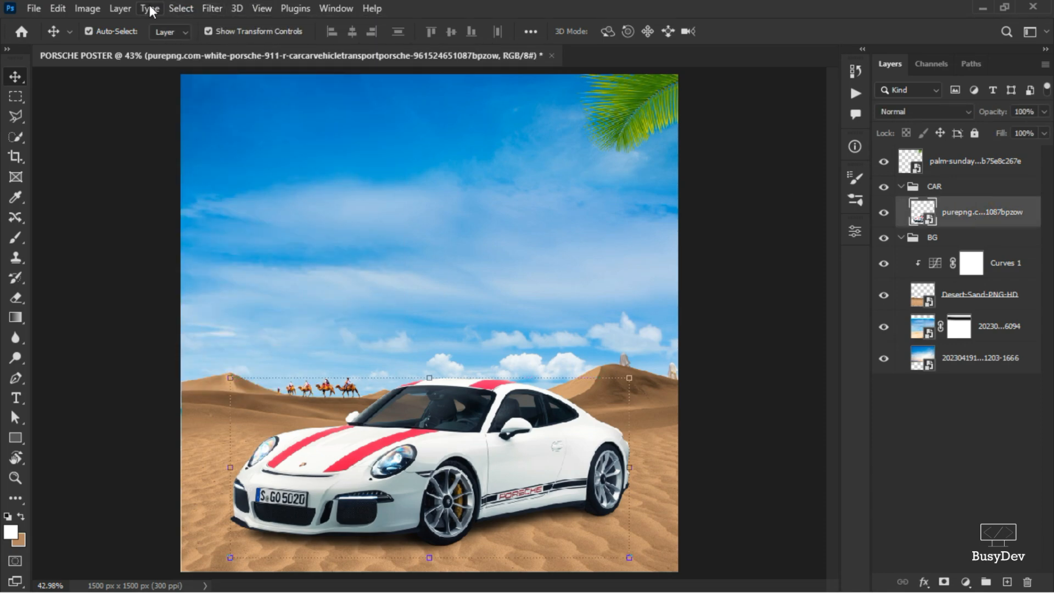
left_click(214, 8)
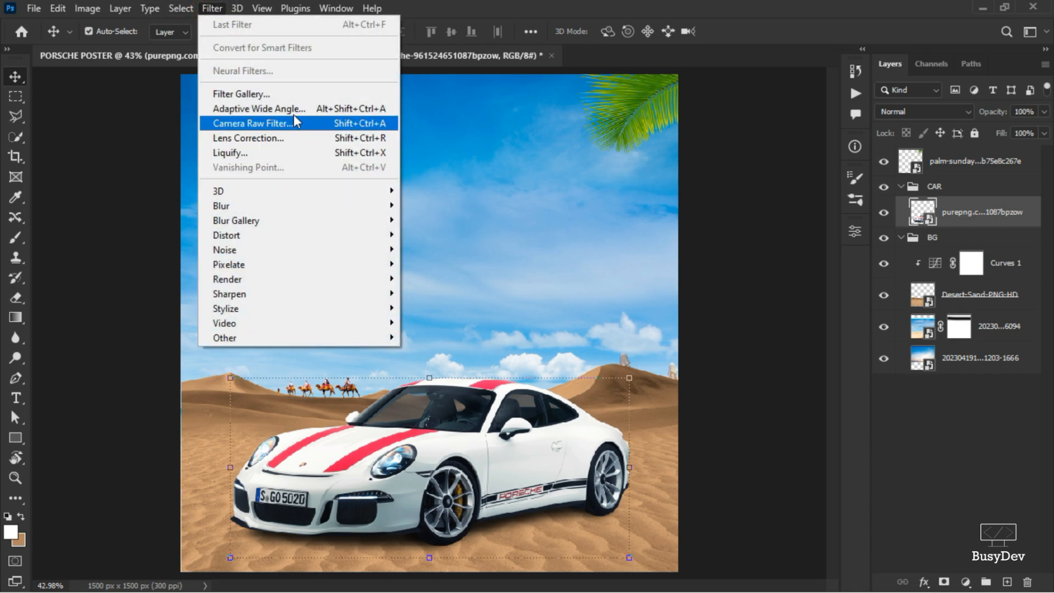
left_click(708, 246)
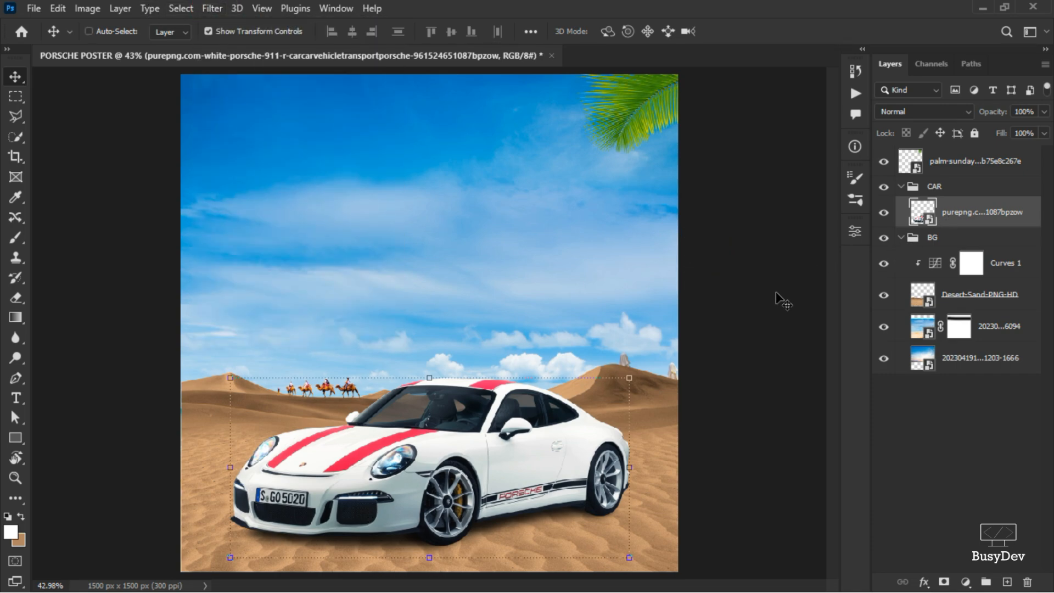
key("ctrl+s")
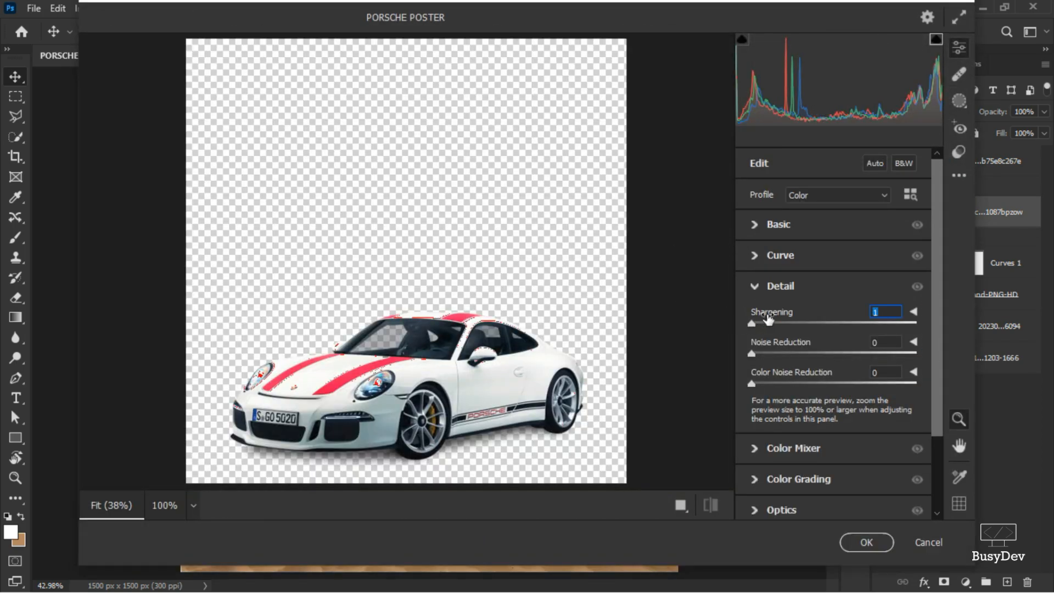
Step: Set the car's Sharpening to 40 and preview it at 100%
left_click_drag(752, 322, 796, 319)
key("ctrl+alt+0")
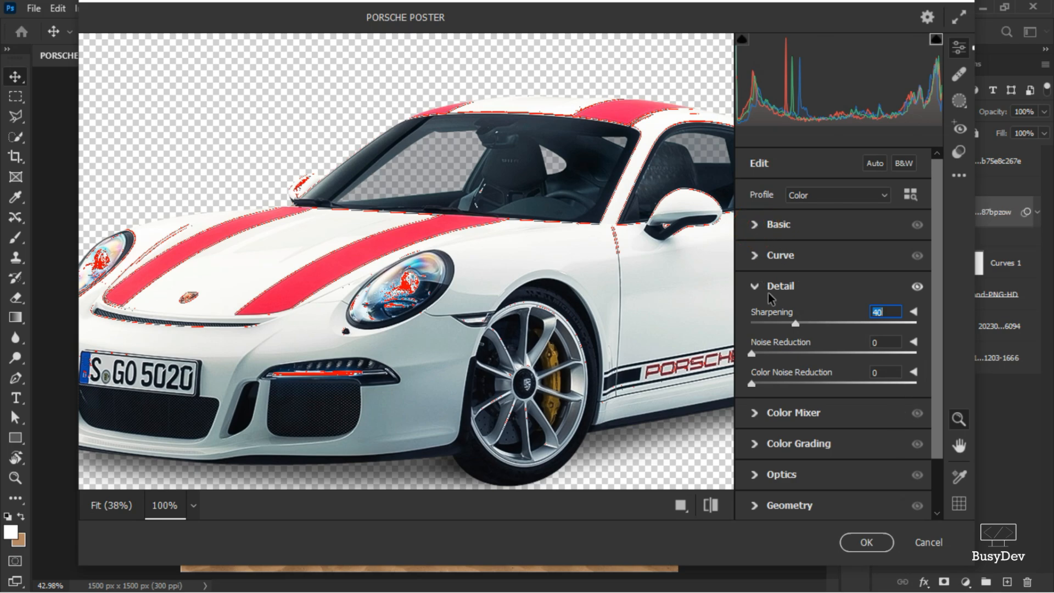
Step: Set the car's Texture to +30 and Clarity to +10 in the Basic adjustments
left_click(753, 224)
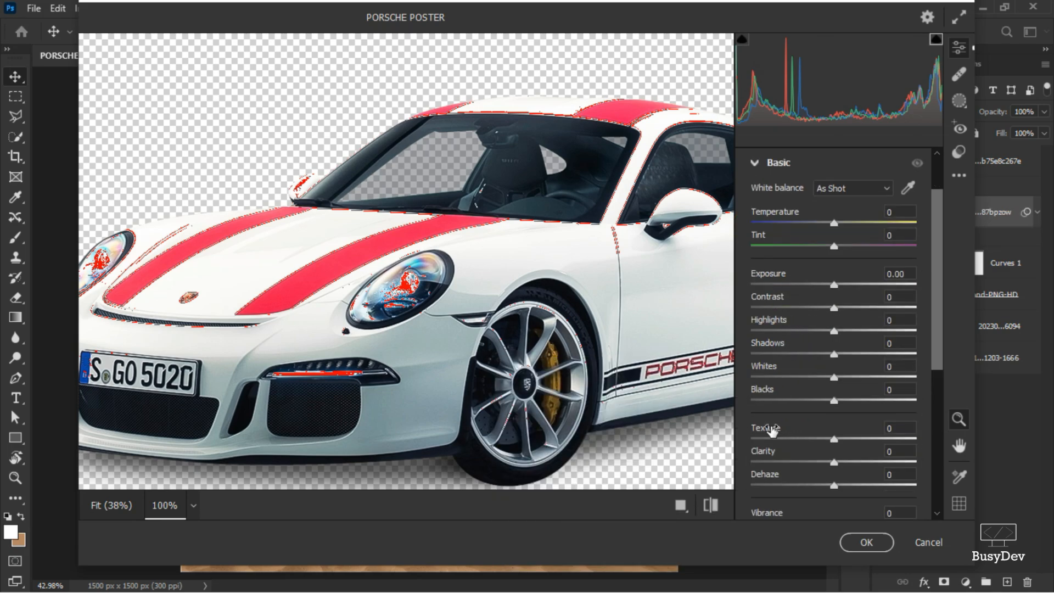
left_click_drag(770, 431, 792, 435)
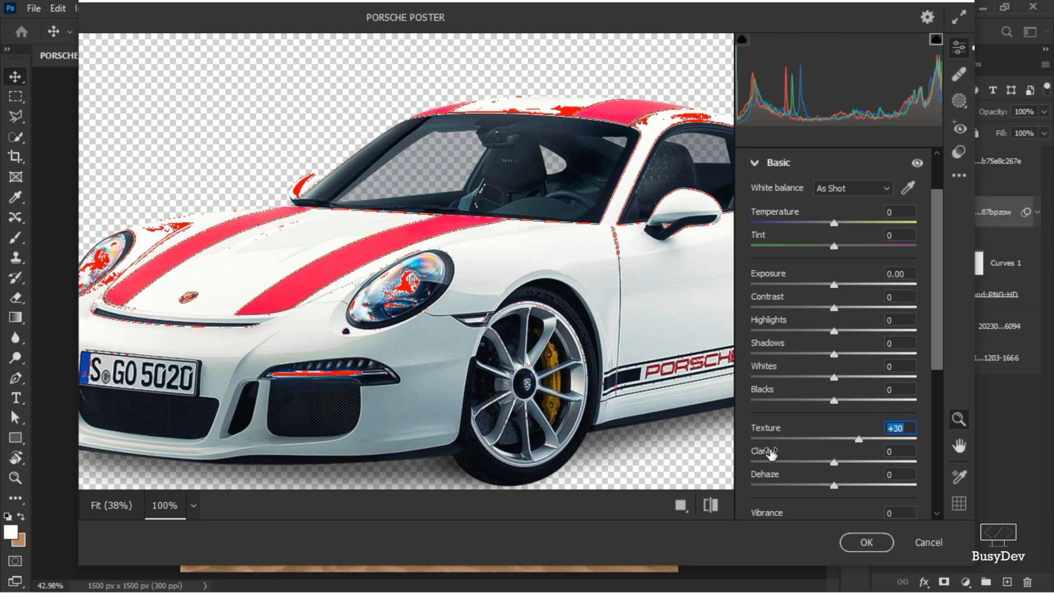
left_click_drag(776, 453, 778, 457)
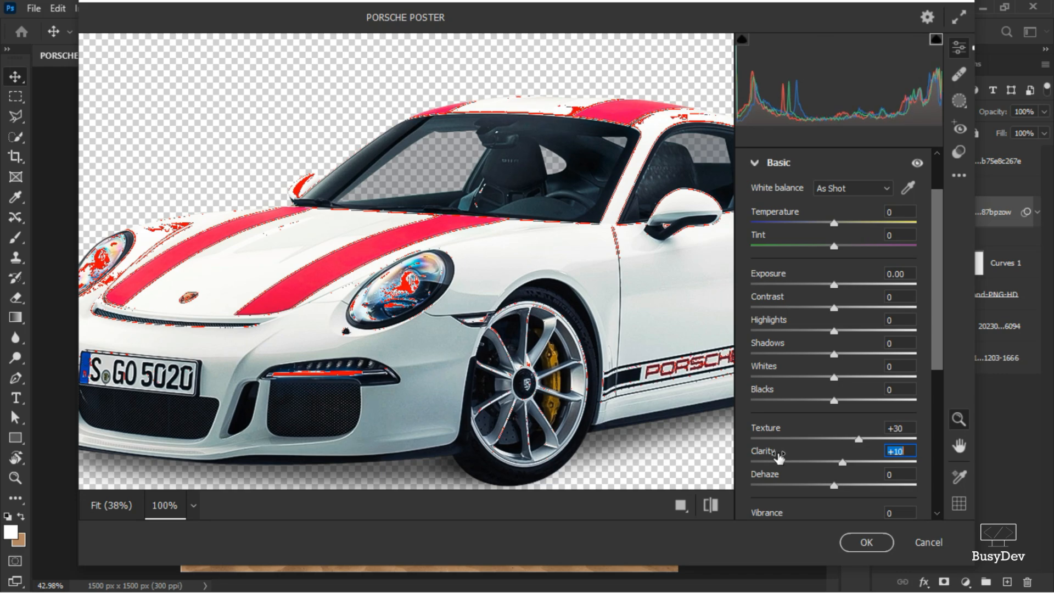
key("alt")
left_click(488, 333, "alt")
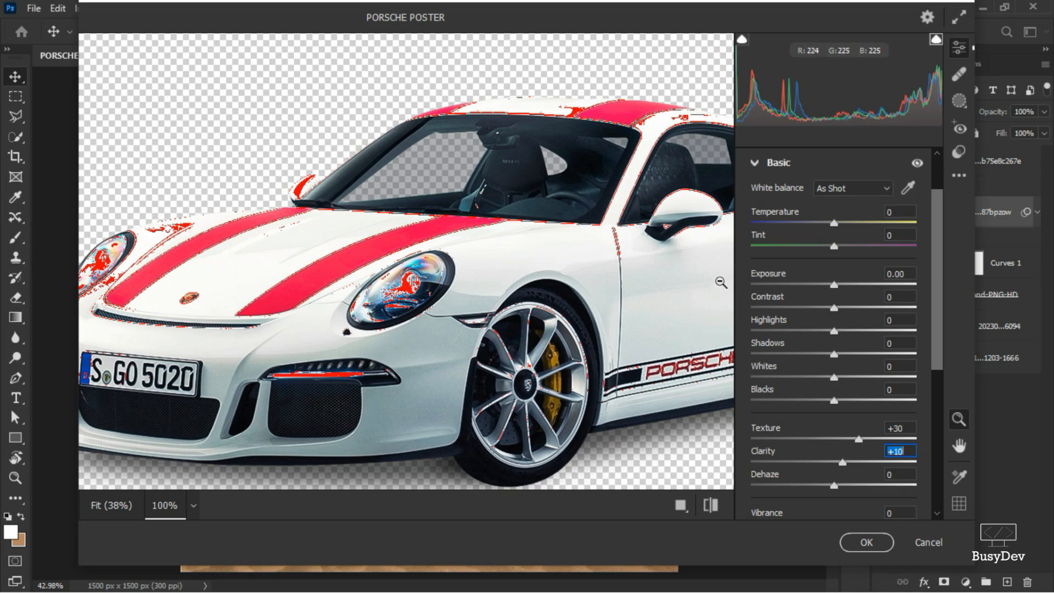
Step: Lower the car's Blacks to -23 and Whites to -16
left_click_drag(773, 394, 757, 394)
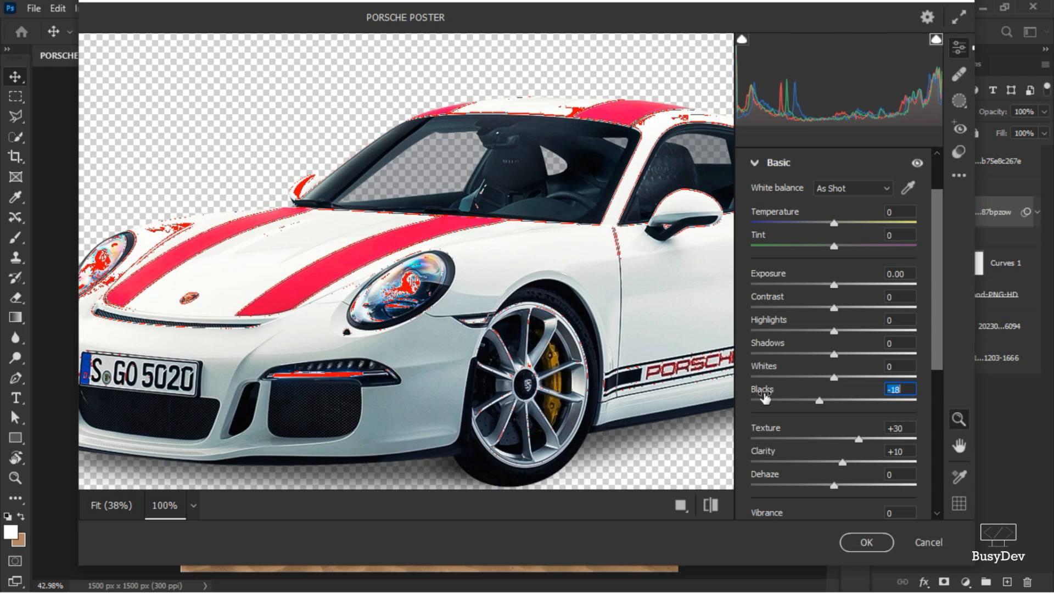
mouse_move(764, 396)
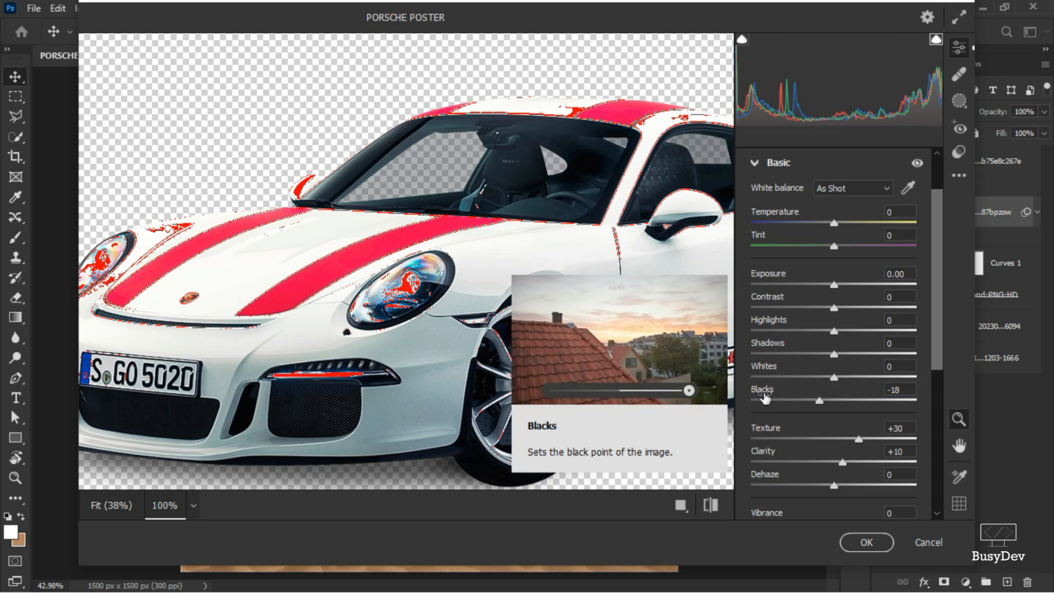
left_click_drag(764, 396, 761, 400)
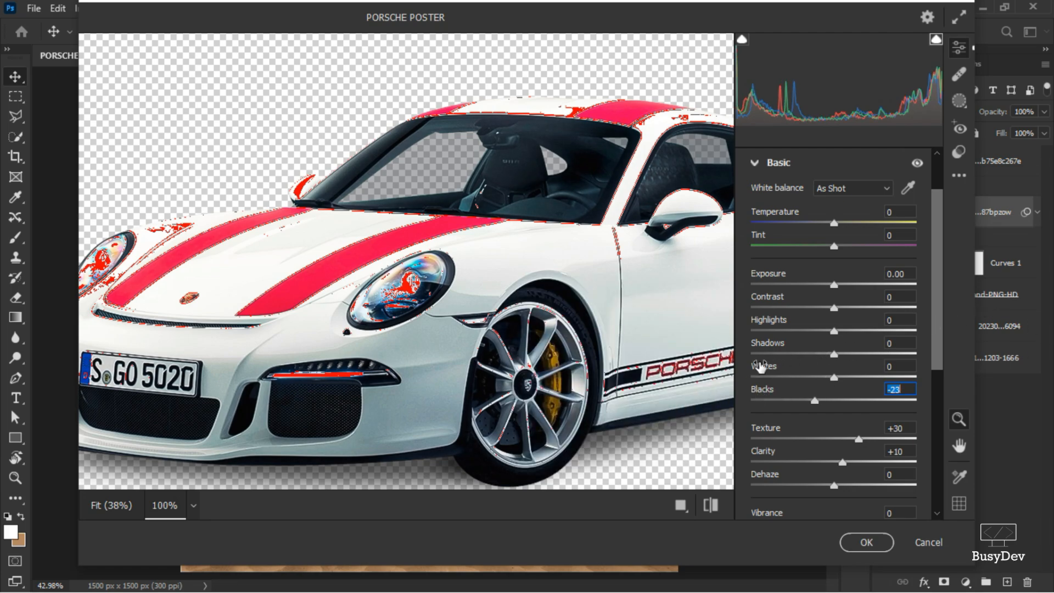
left_click_drag(760, 367, 757, 373)
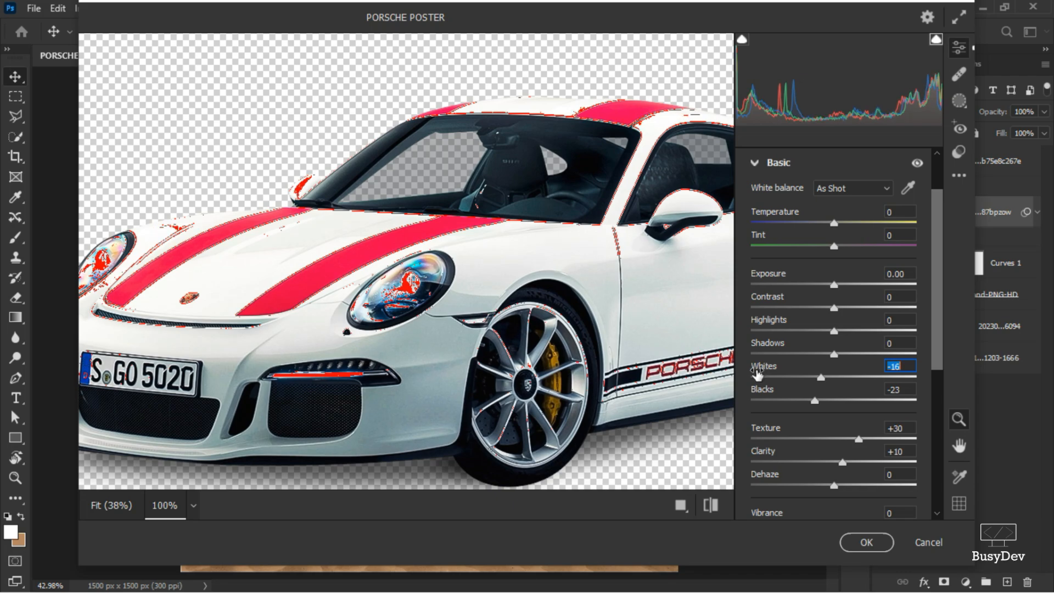